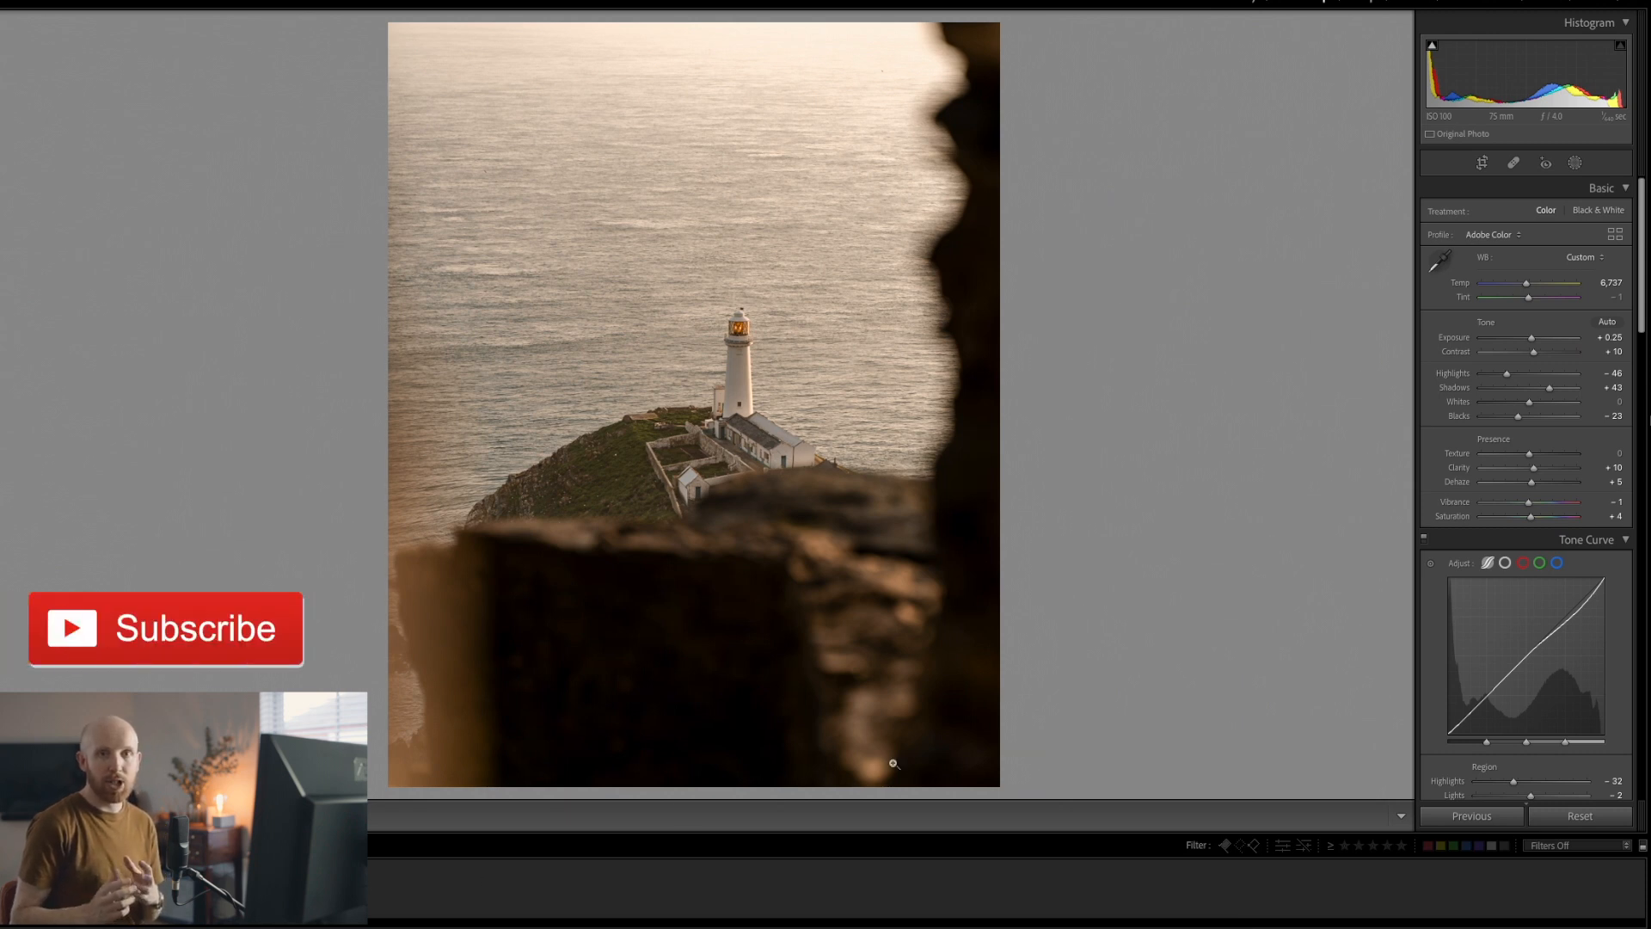
# Remove the post-crop vignette from the lighthouse photo
pyautogui.scroll(-10, 1527, 596)
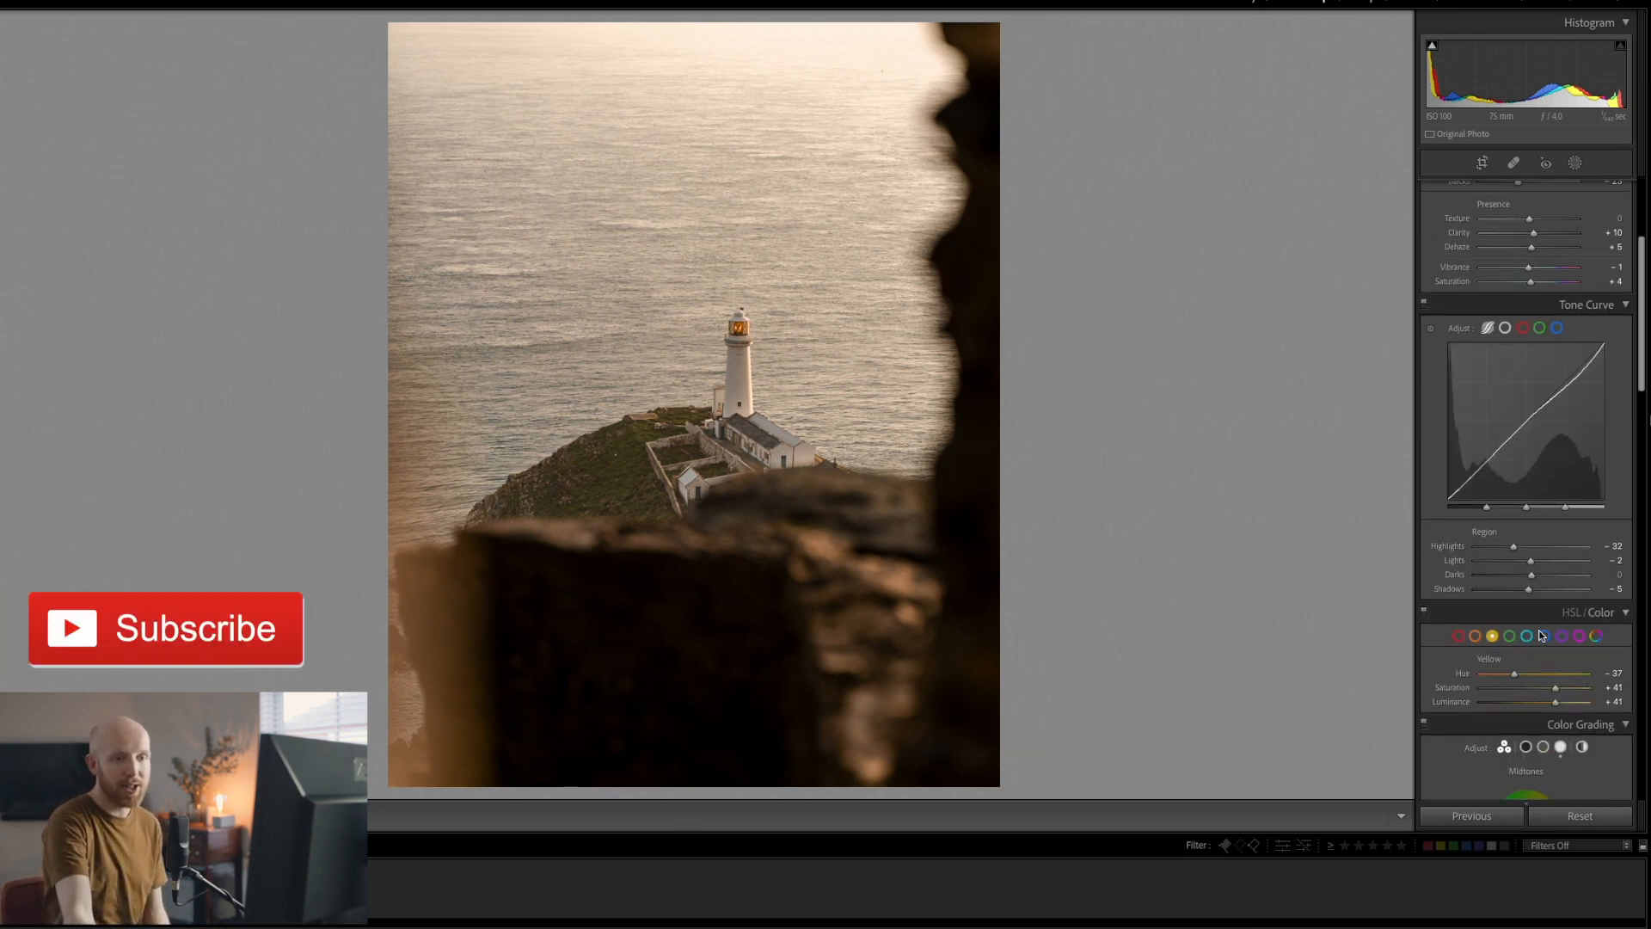
pyautogui.moveTo(1642, 396); pyautogui.dragTo(1648, 693)
pyautogui.moveTo(1528, 742); pyautogui.dragTo(1488, 744)
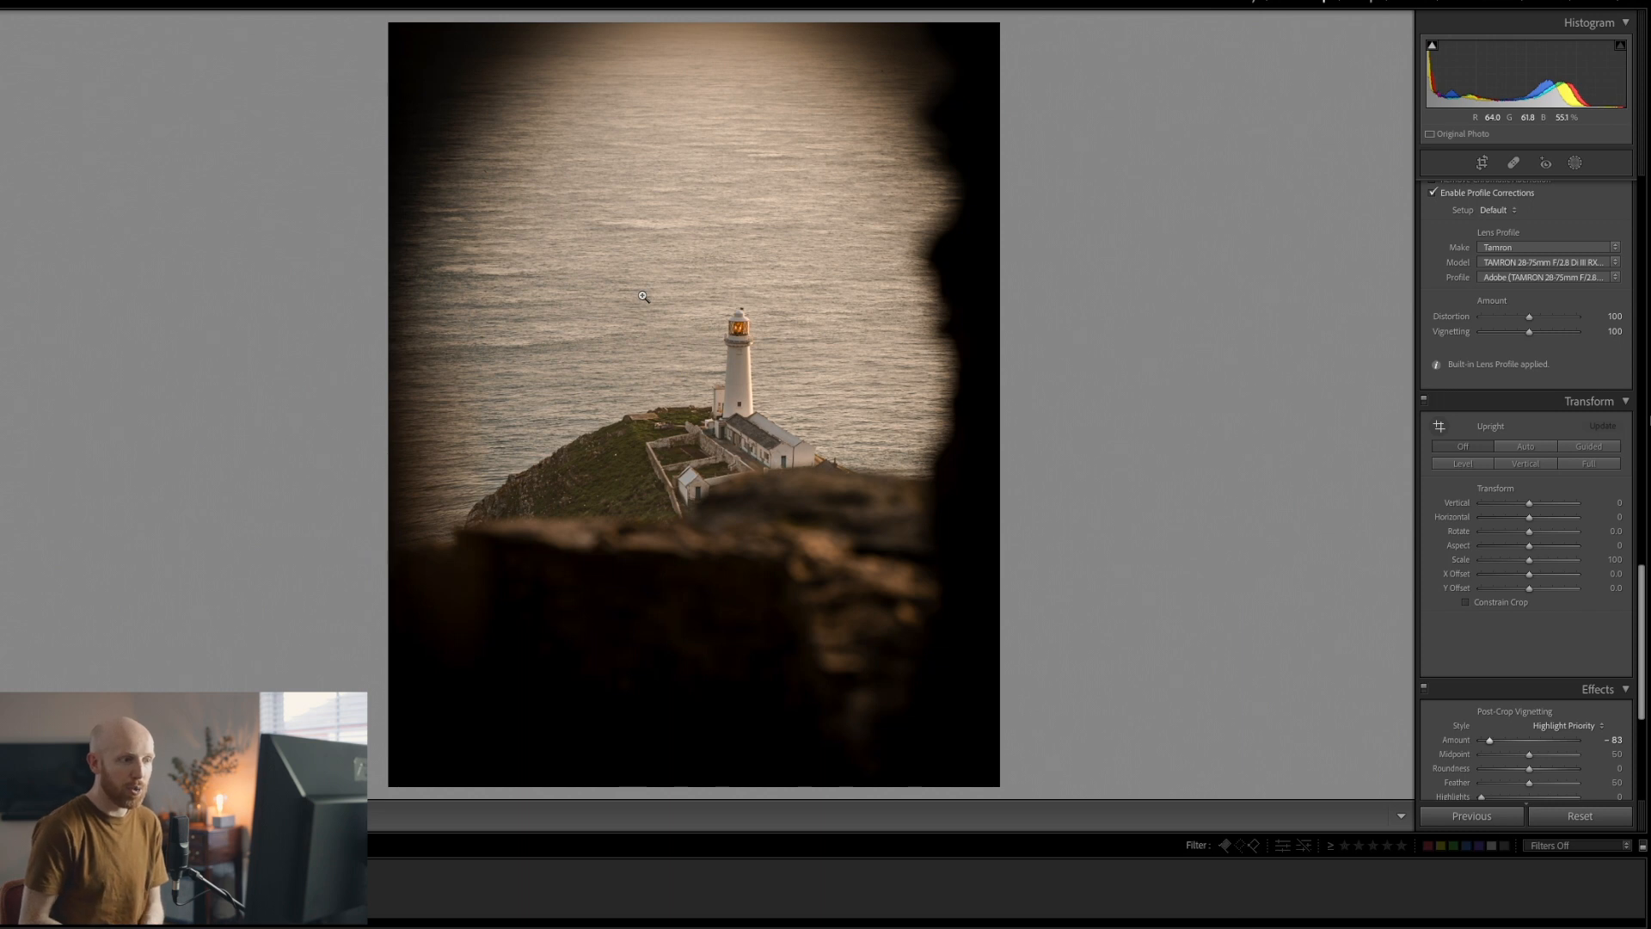
pyautogui.doubleClick(1488, 741)
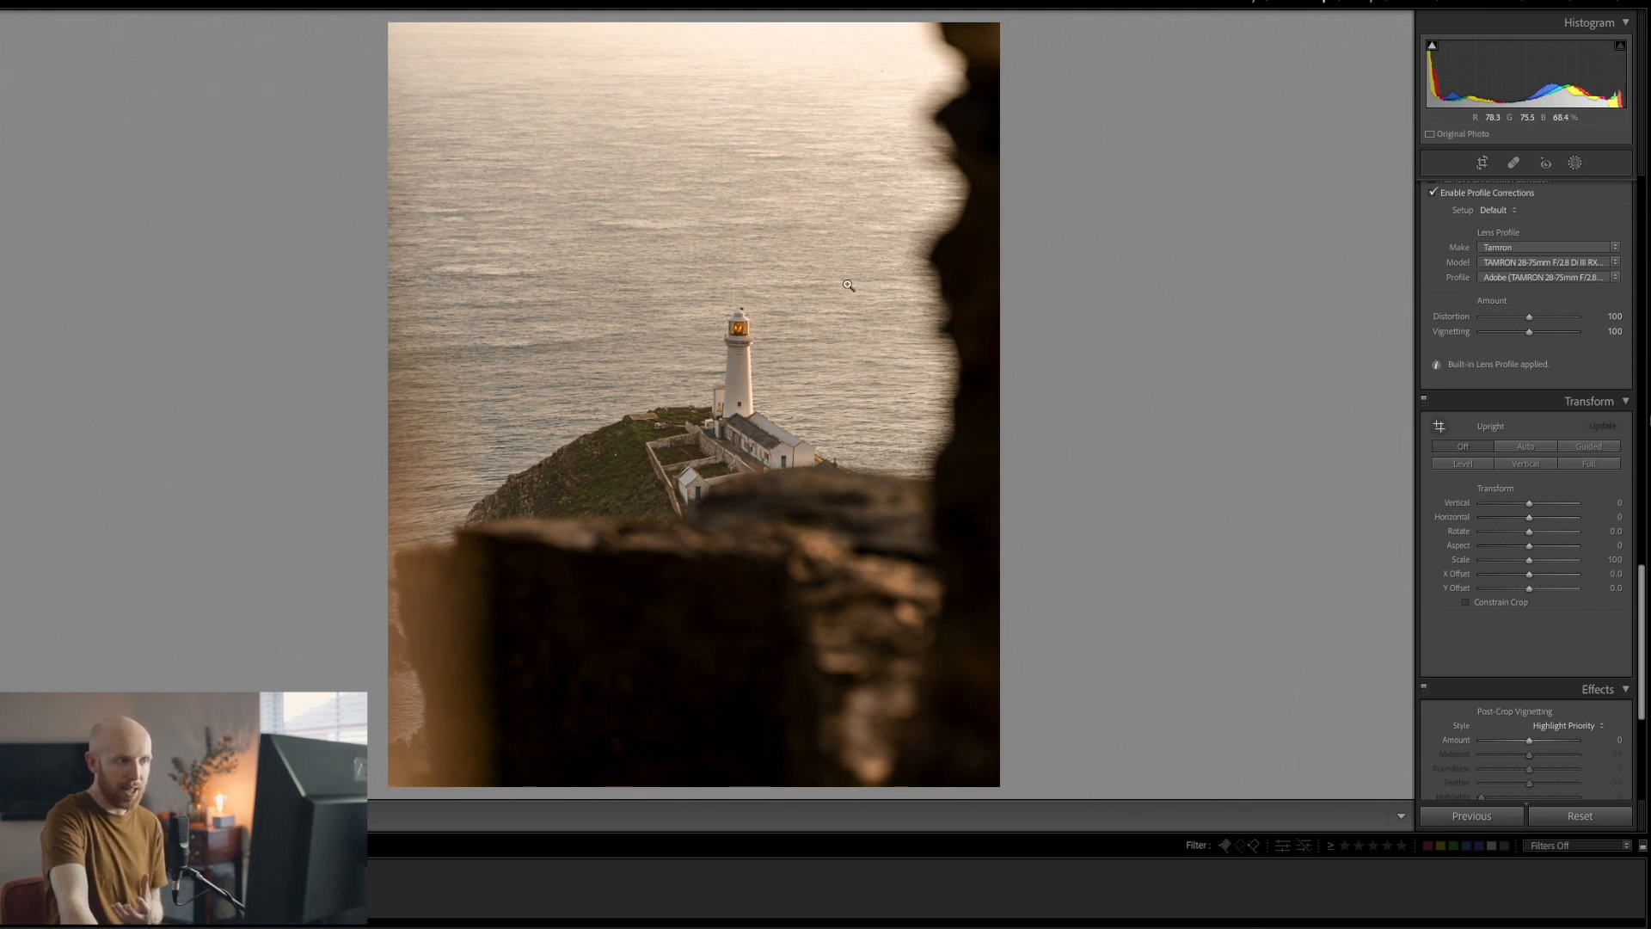
# Add a linear gradient mask dragged diagonally inward from the top-left corner over the sea
pyautogui.click(1576, 164)
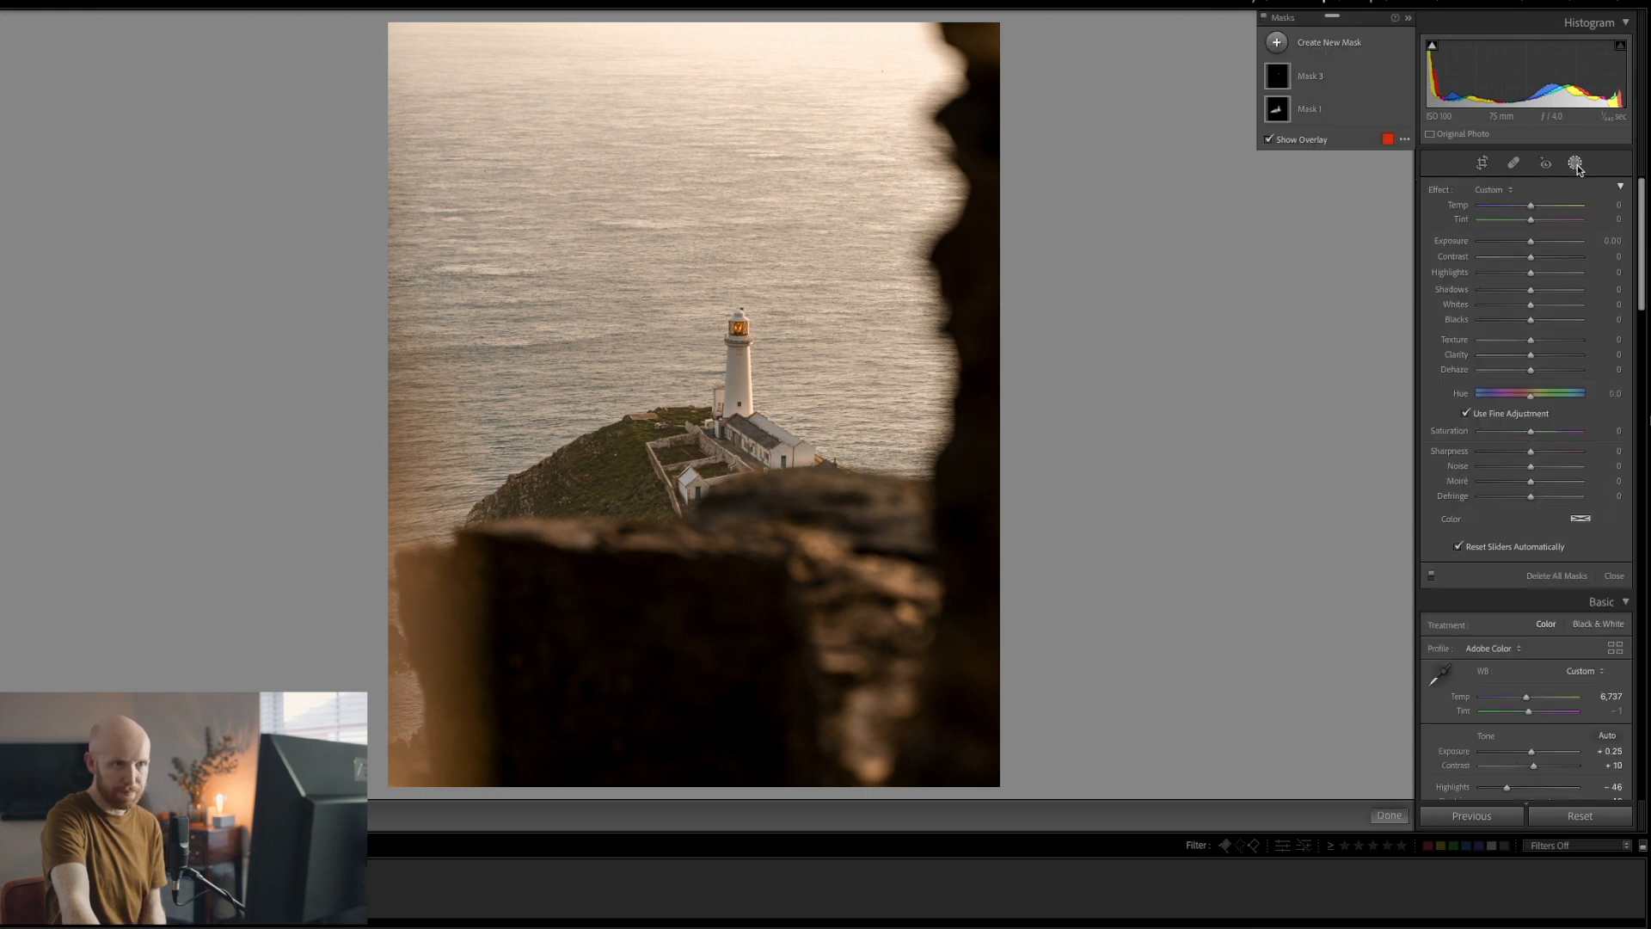
pyautogui.click(1277, 44)
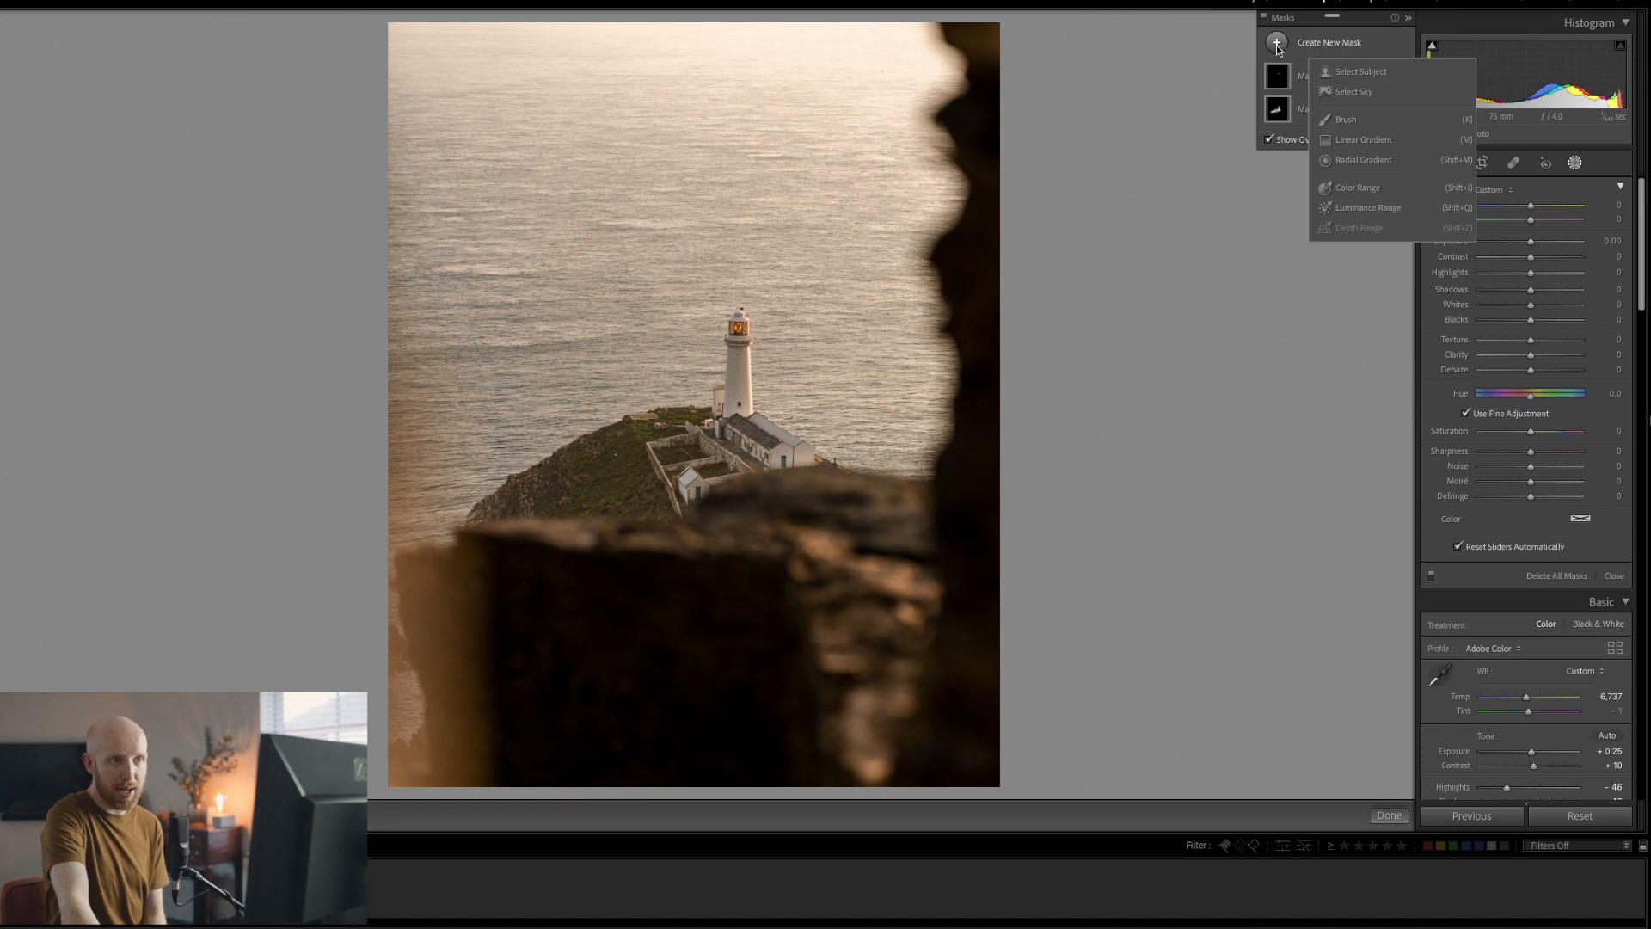
pyautogui.click(1337, 140)
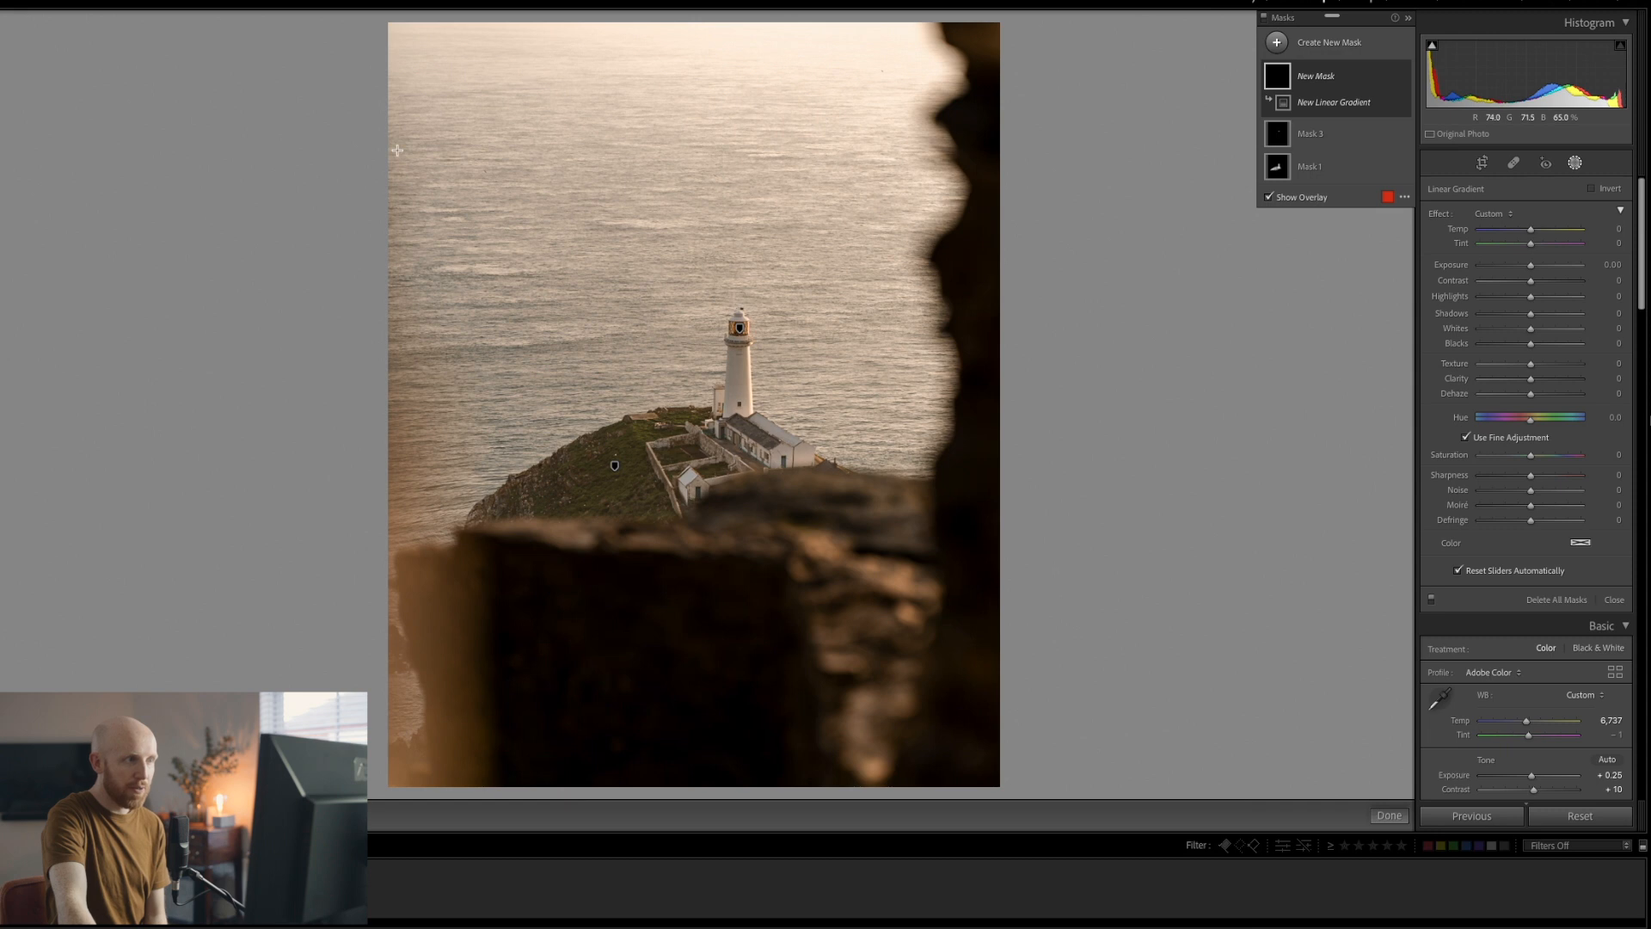
pyautogui.moveTo(409, 41); pyautogui.dragTo(667, 378)
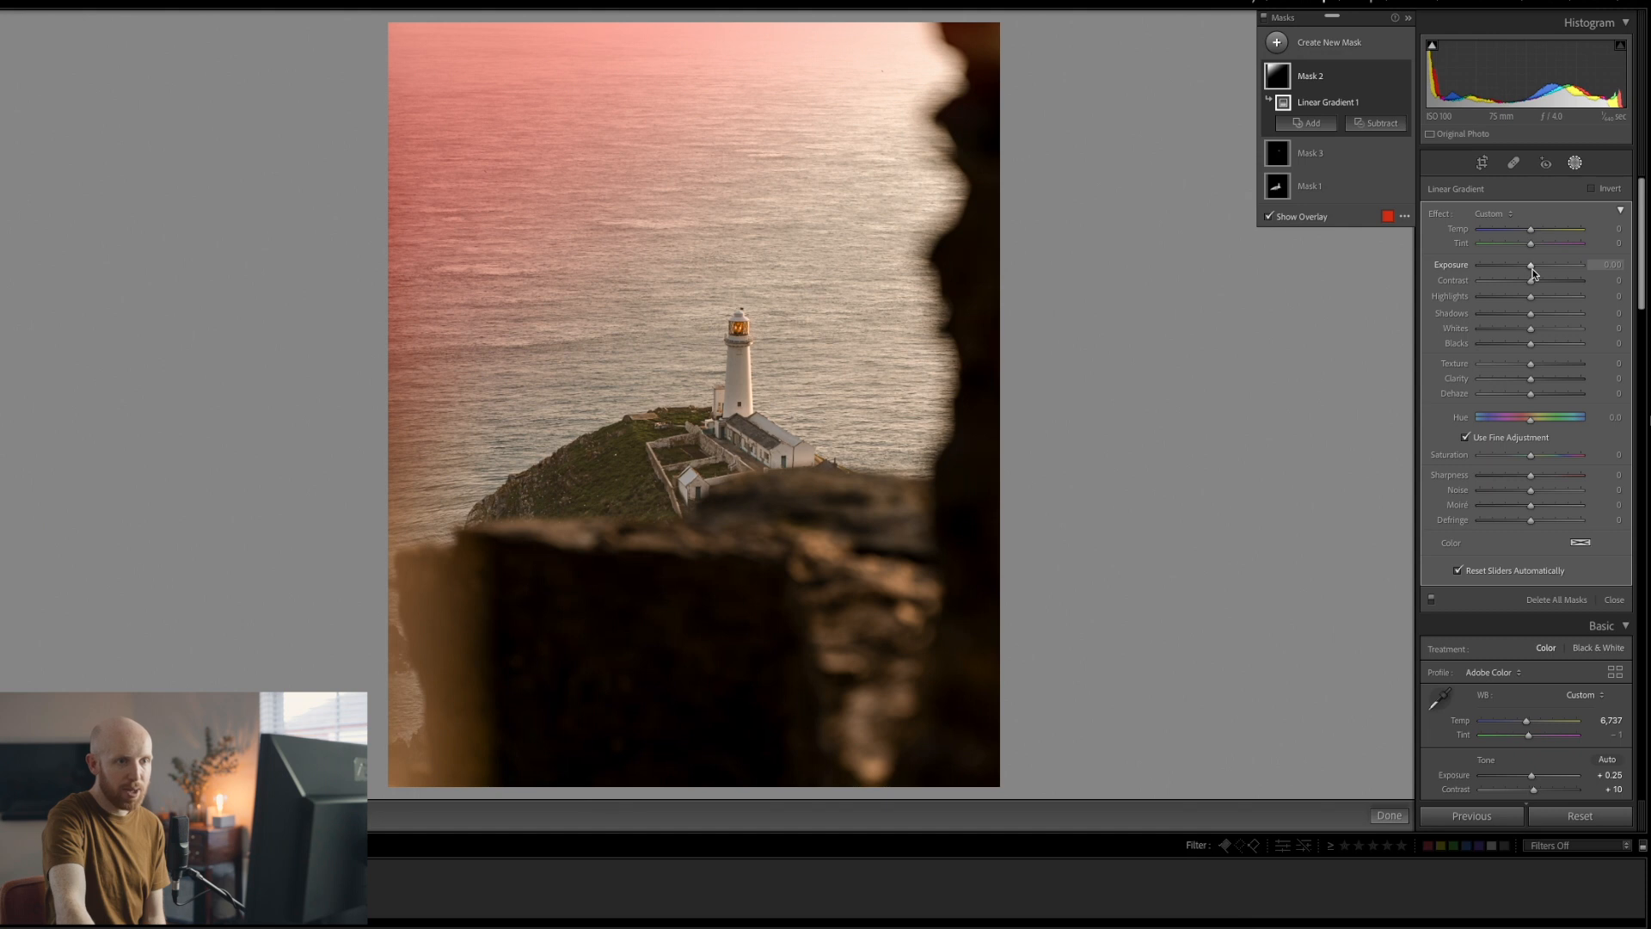
# Hide the overlay and set the sea mask to Temp 36, Exposure 1.36 and Saturation 31
pyautogui.press('o')
pyautogui.moveTo(1532, 270); pyautogui.dragTo(1547, 229)
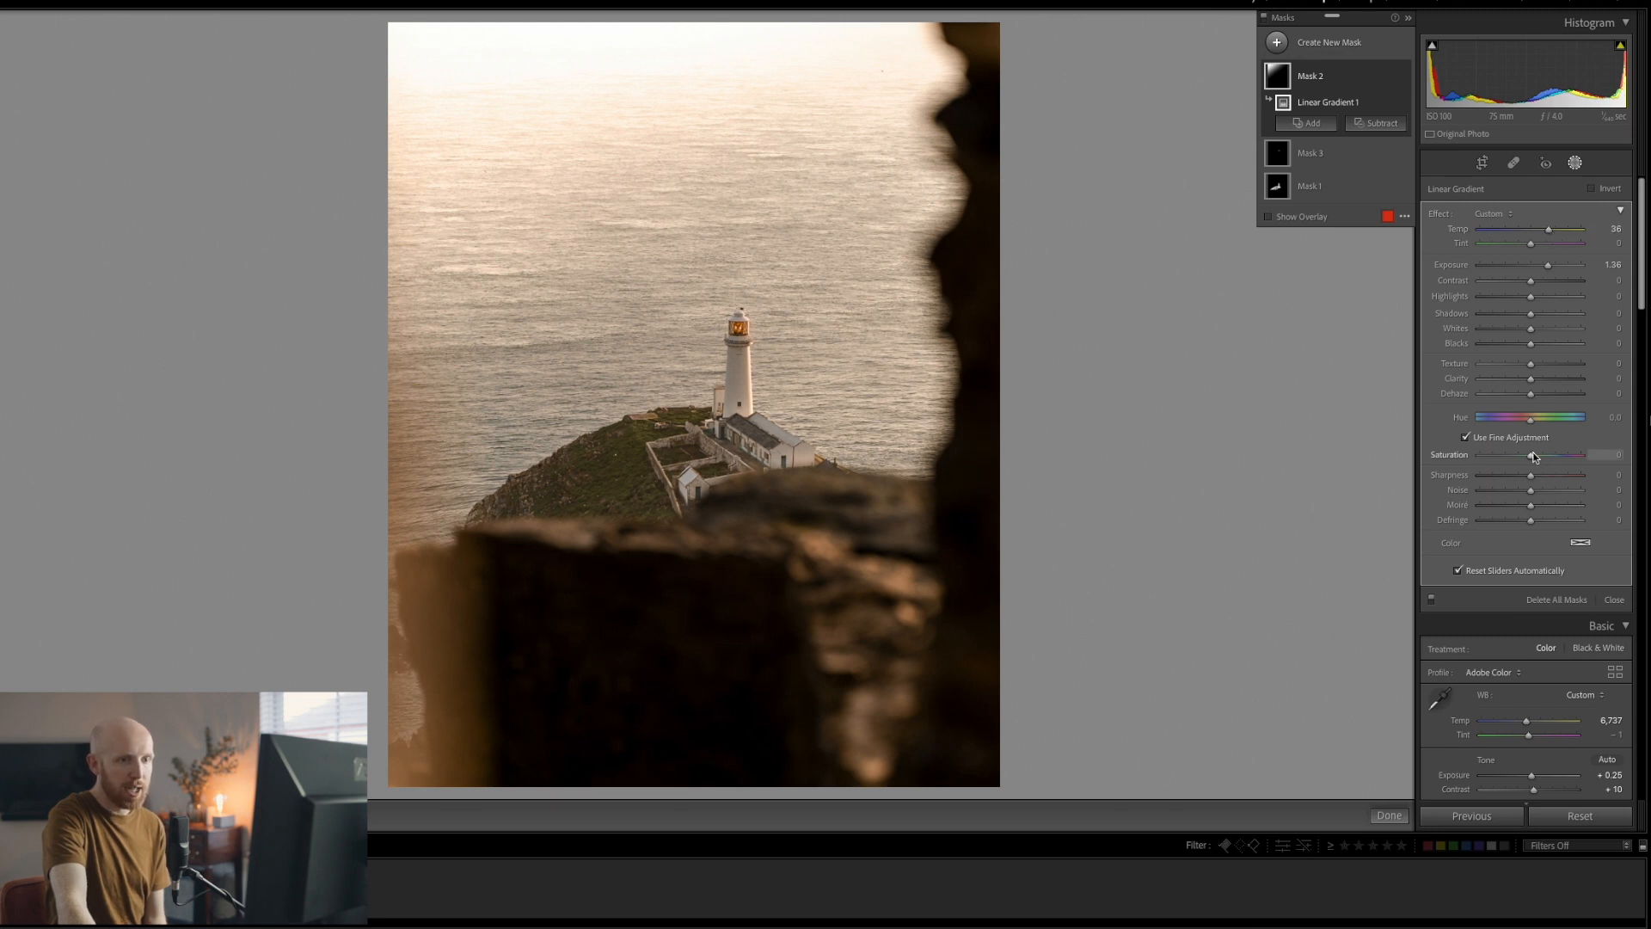
pyautogui.moveTo(1535, 457); pyautogui.dragTo(1547, 457)
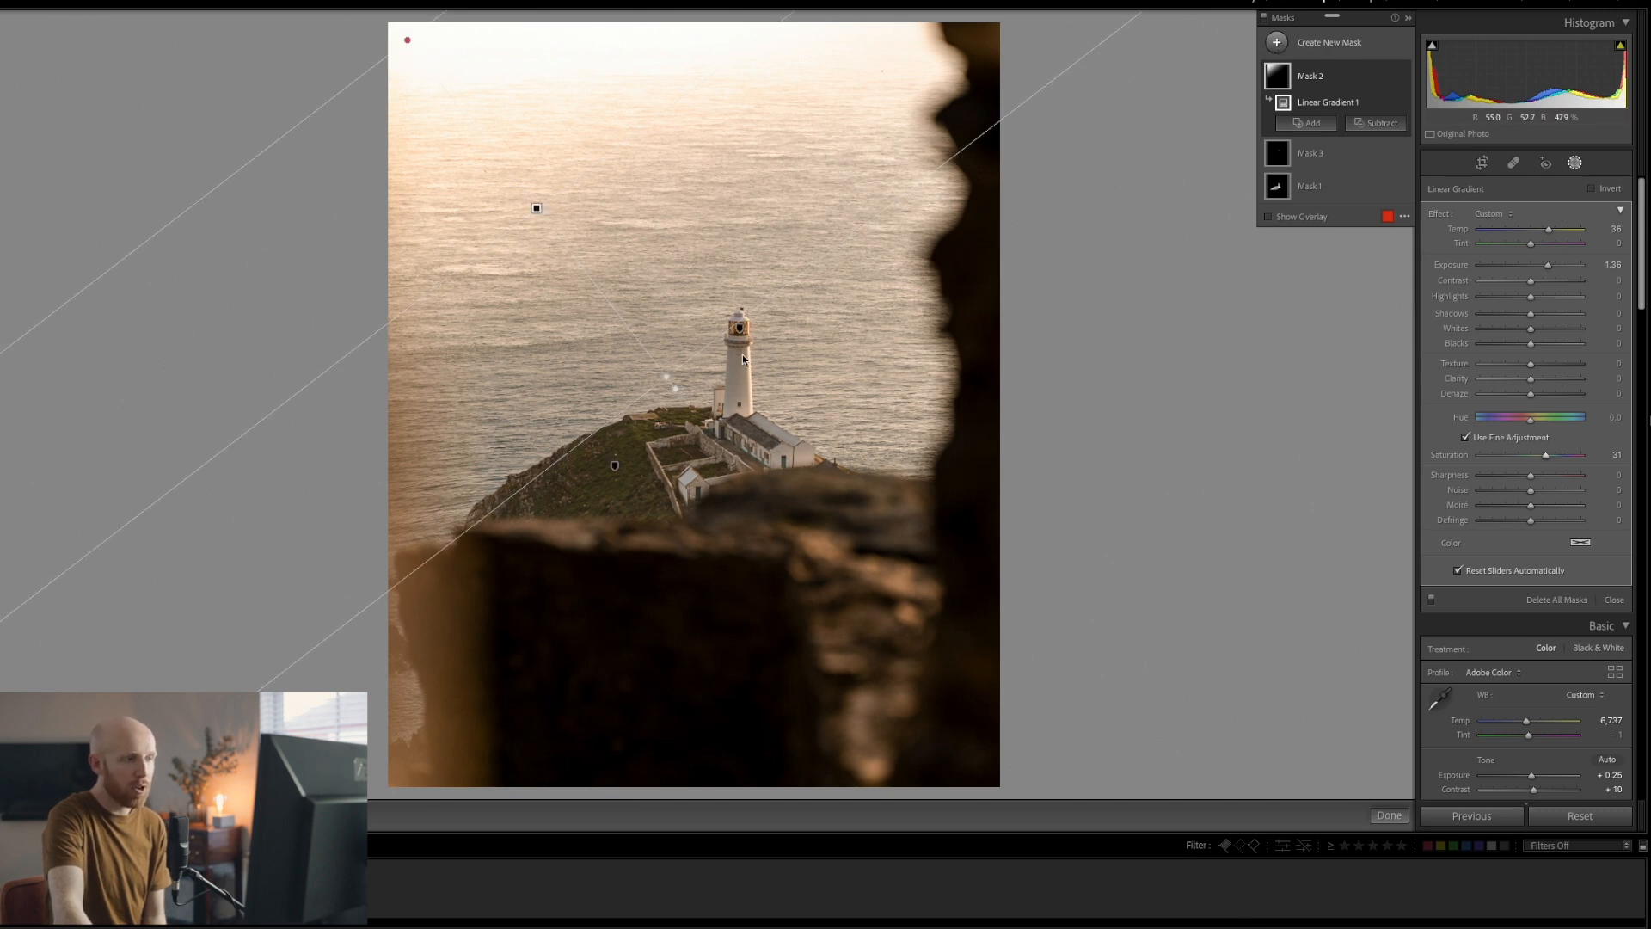
# Drag a new linear gradient up from the bottom edge and set Exposure -3.47, Saturation -61
pyautogui.click(1277, 42)
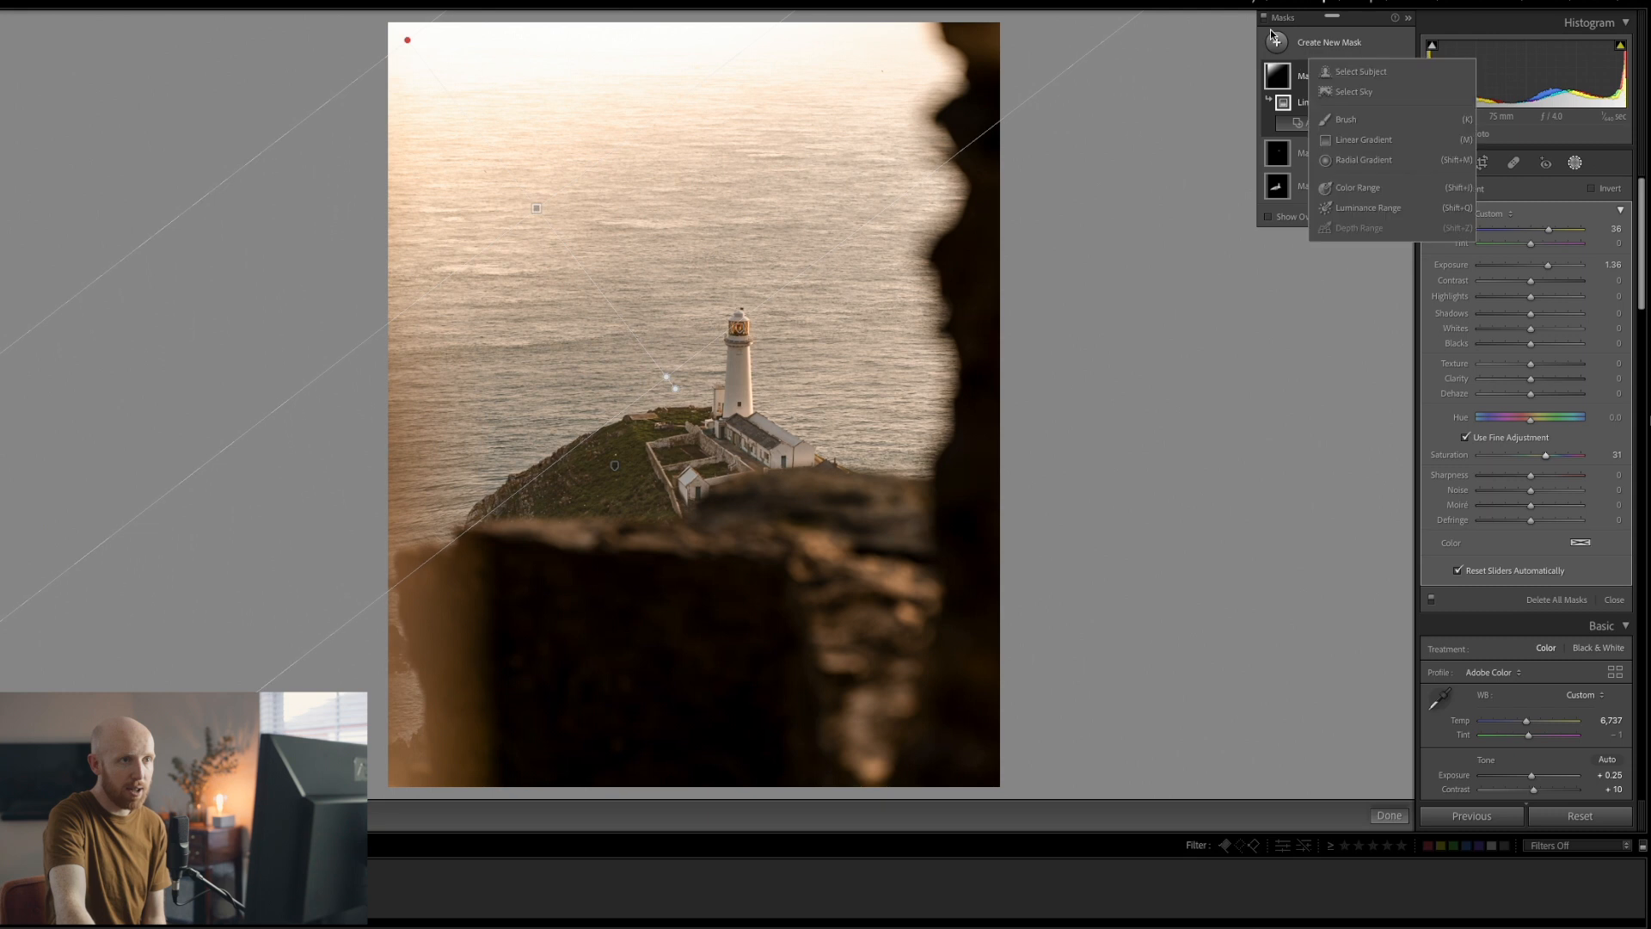
pyautogui.click(1335, 139)
pyautogui.moveTo(686, 766); pyautogui.dragTo(688, 455)
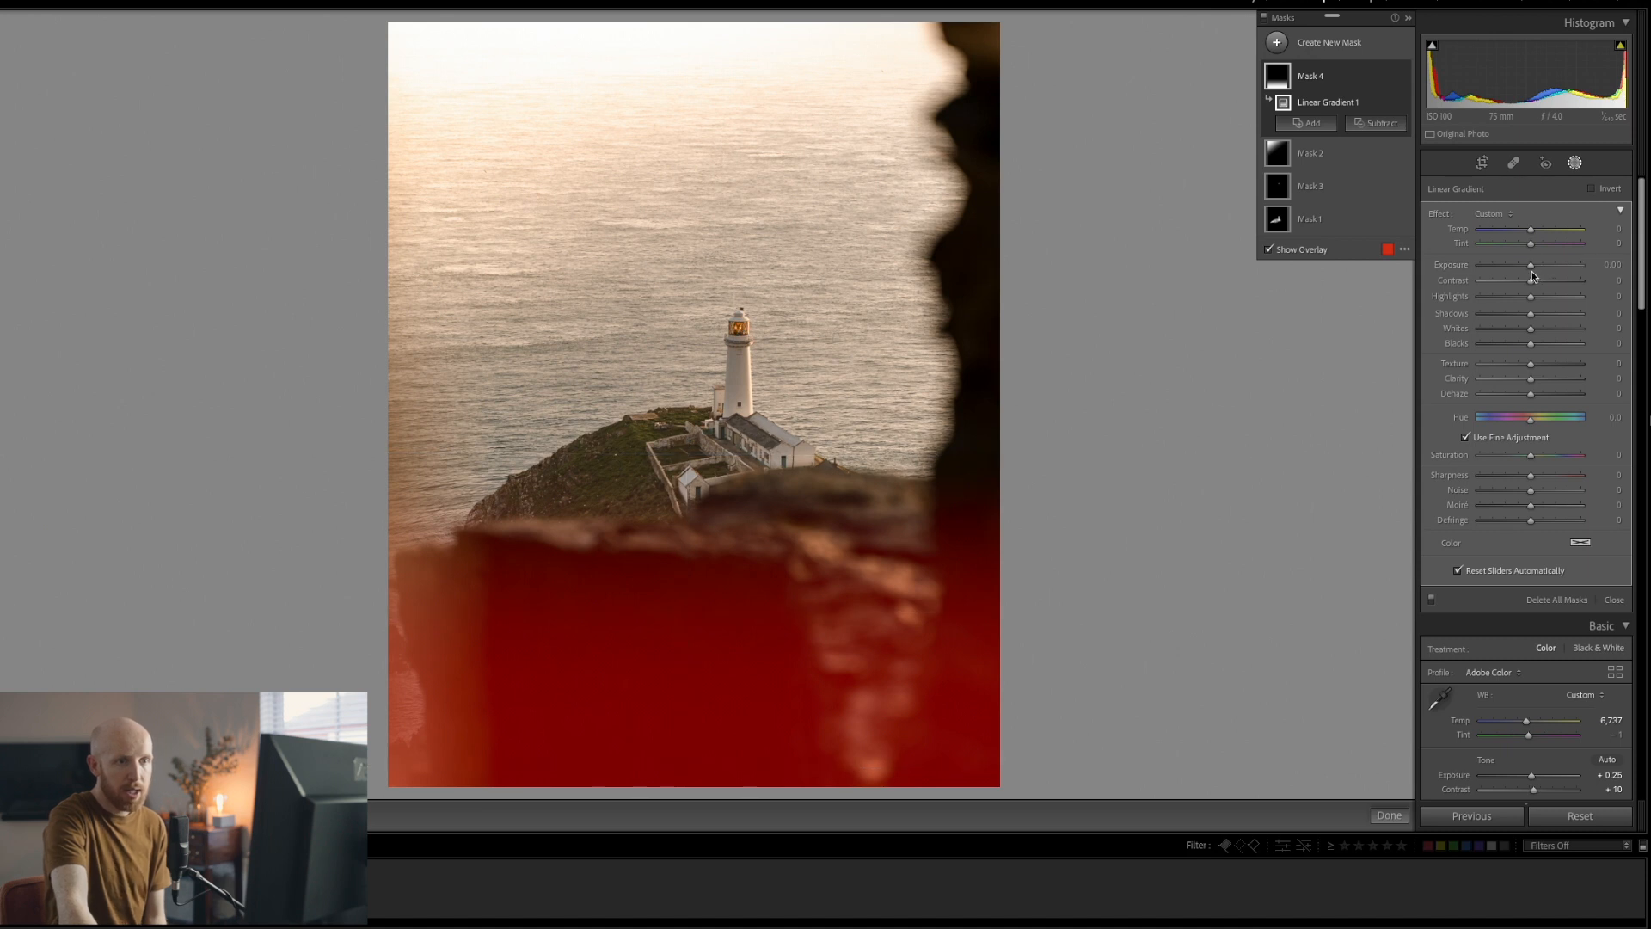
pyautogui.moveTo(1531, 267); pyautogui.dragTo(1490, 268)
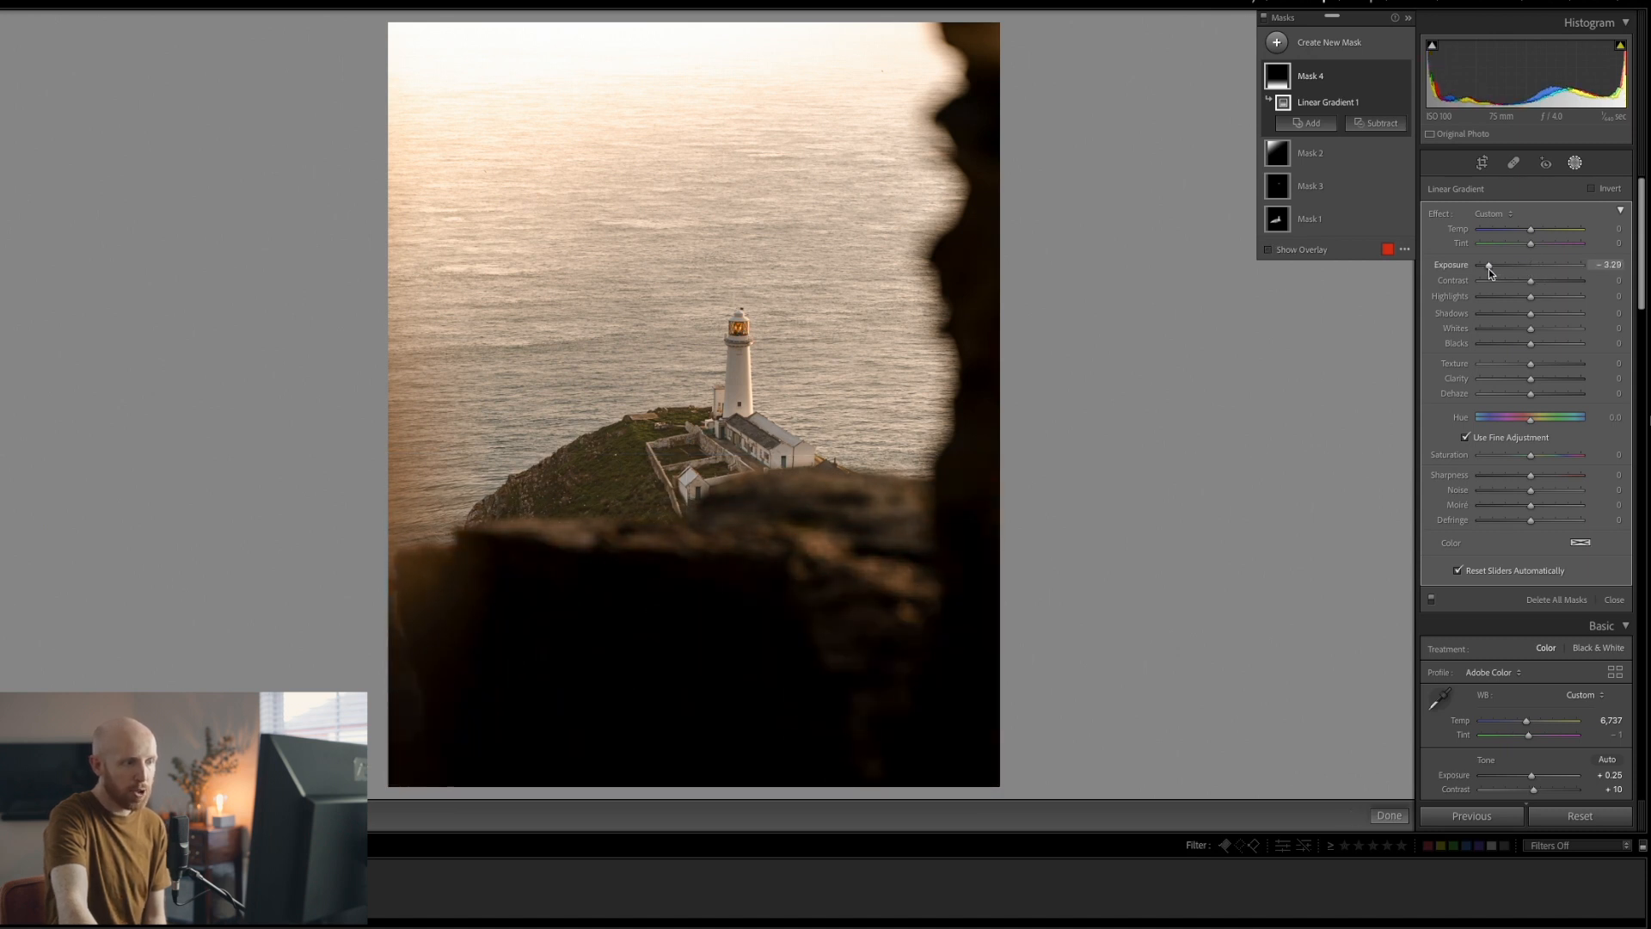
pyautogui.moveTo(1531, 455); pyautogui.dragTo(1494, 459)
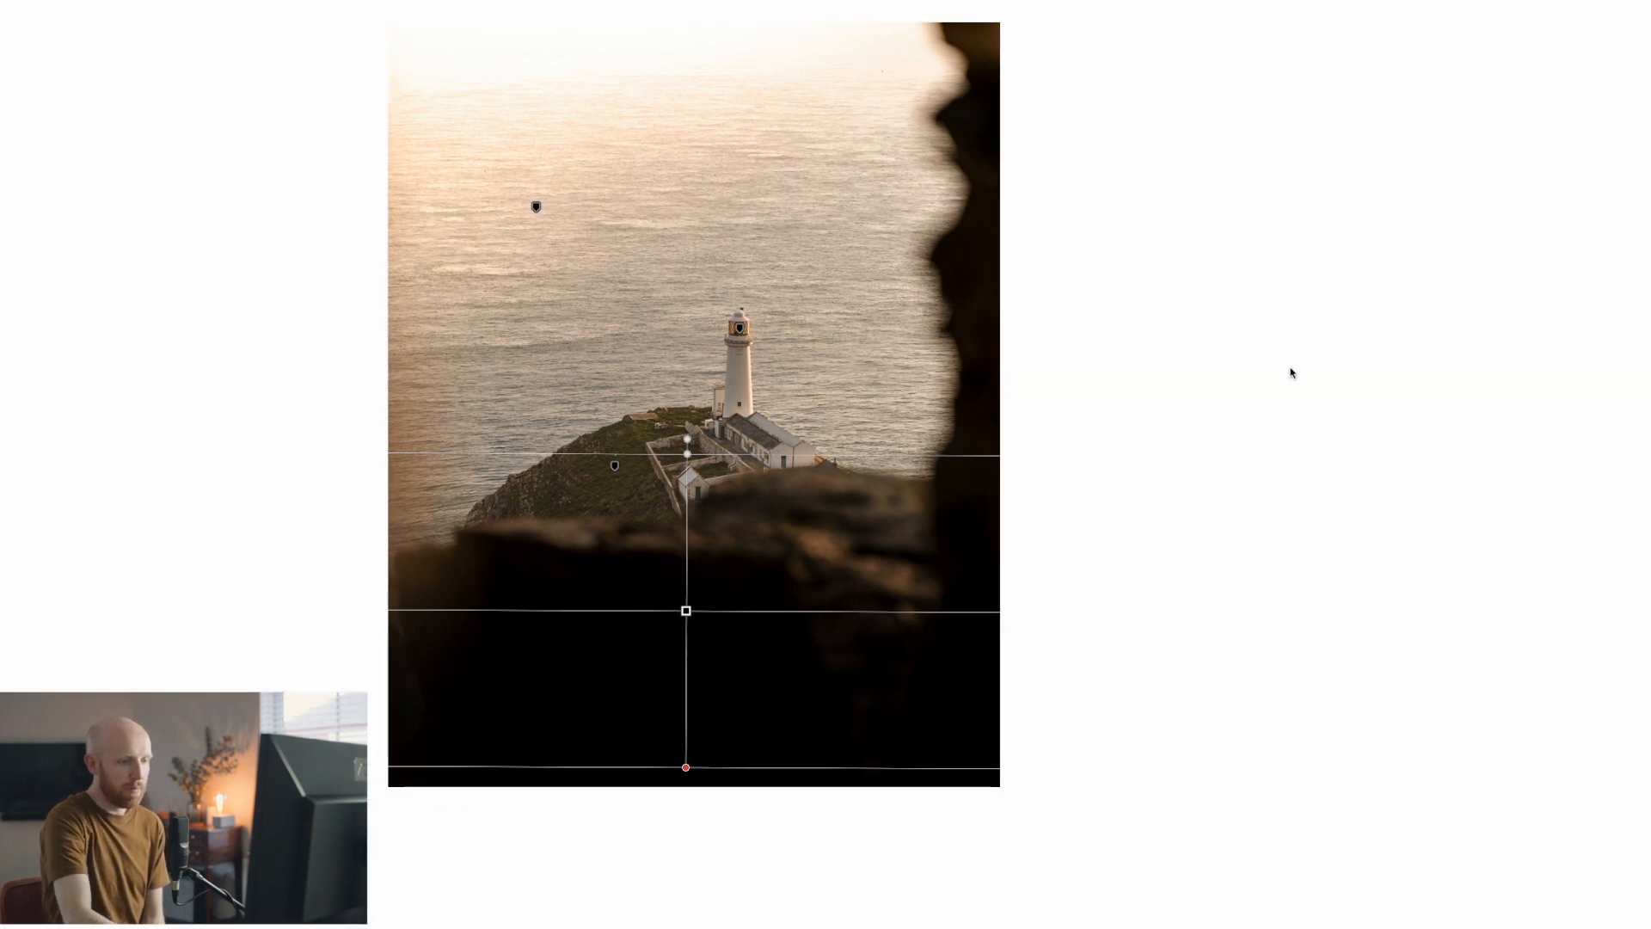
pyautogui.click(1290, 372)
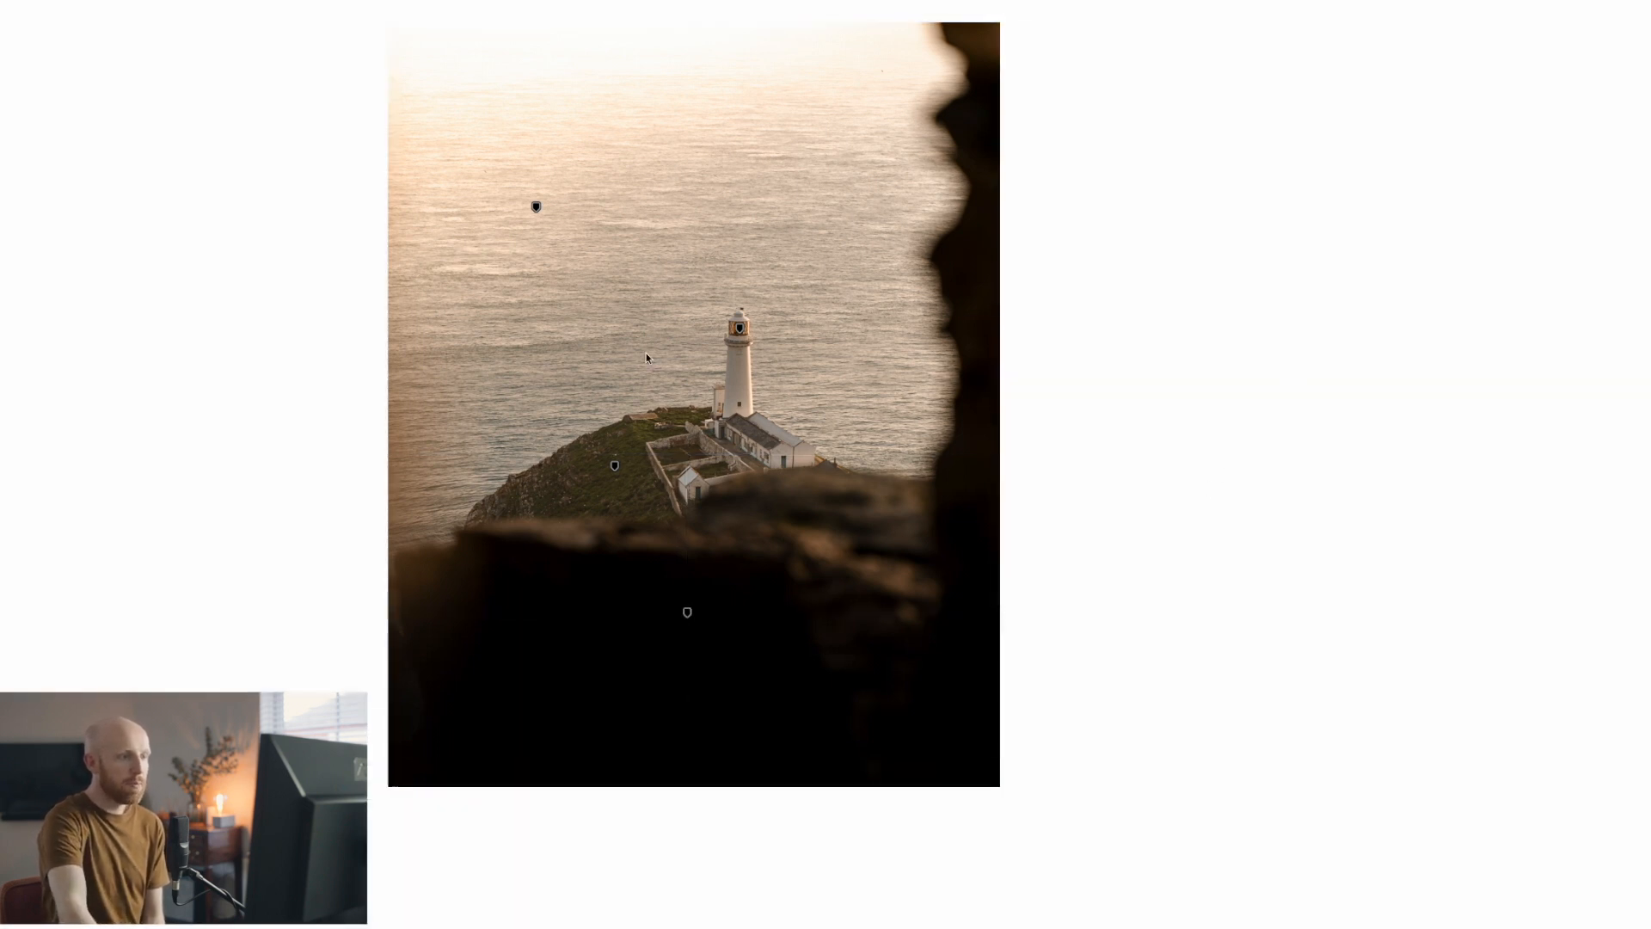
# Close masking and leave Lights Out to view the finished lighthouse photo
pyautogui.press('Escape')
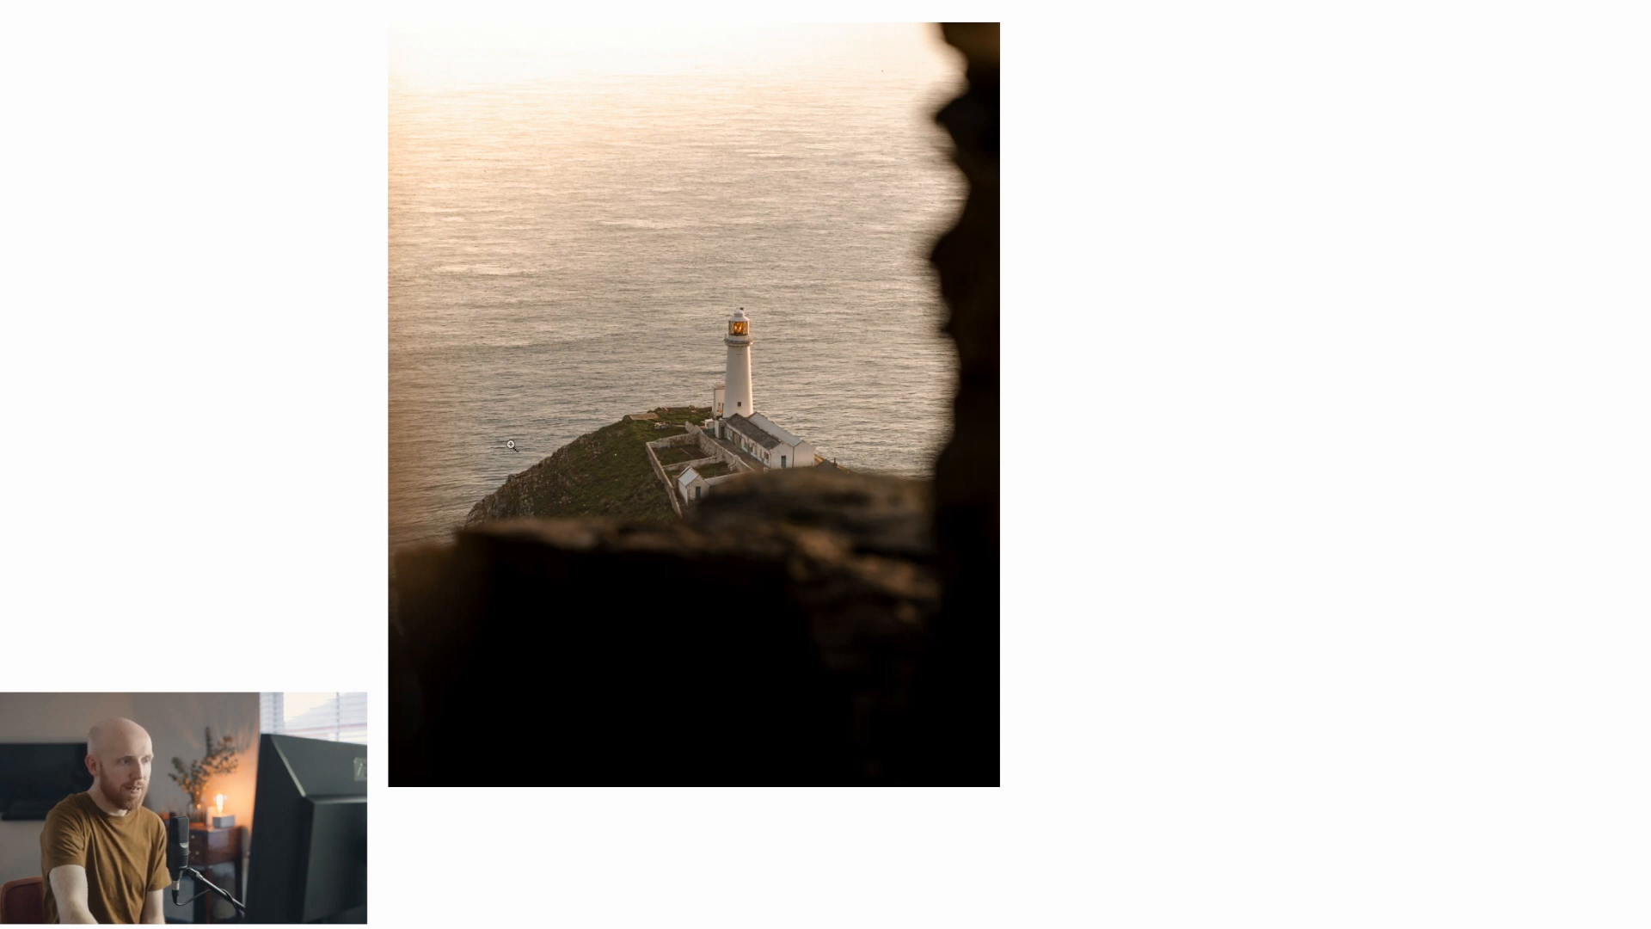
pyautogui.press('l')
pyautogui.press('l')
pyautogui.press('l')
pyautogui.press('l')
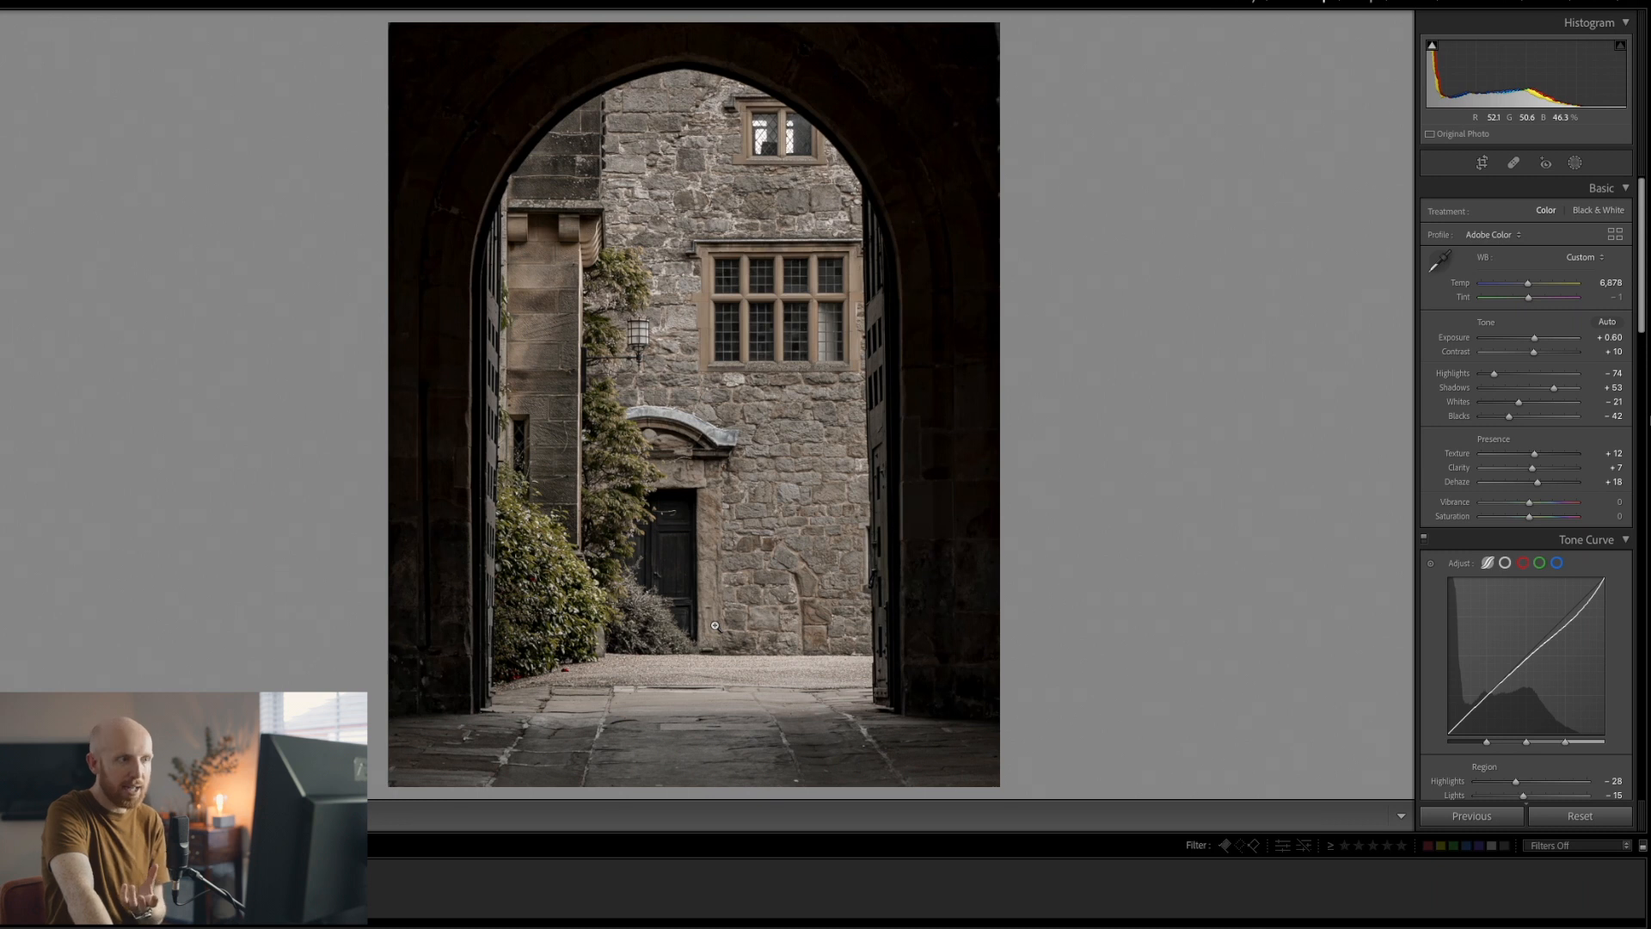
# Place an inverted radial gradient over the courtyard so it covers the surrounding arch
pyautogui.click(1574, 163)
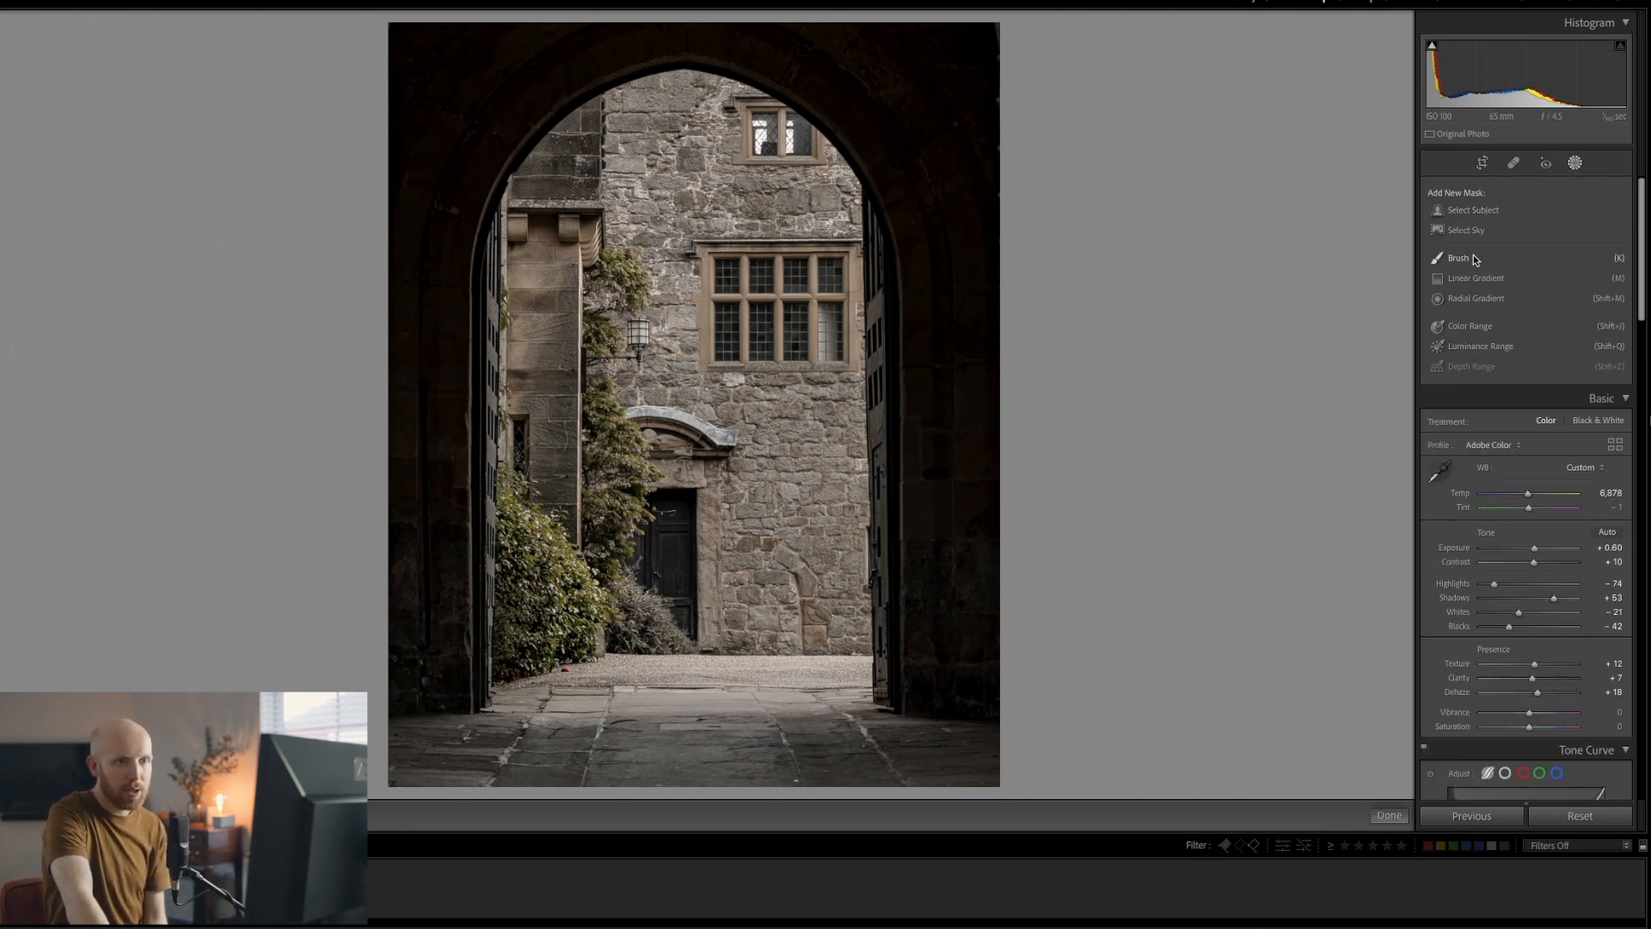
pyautogui.click(1465, 296)
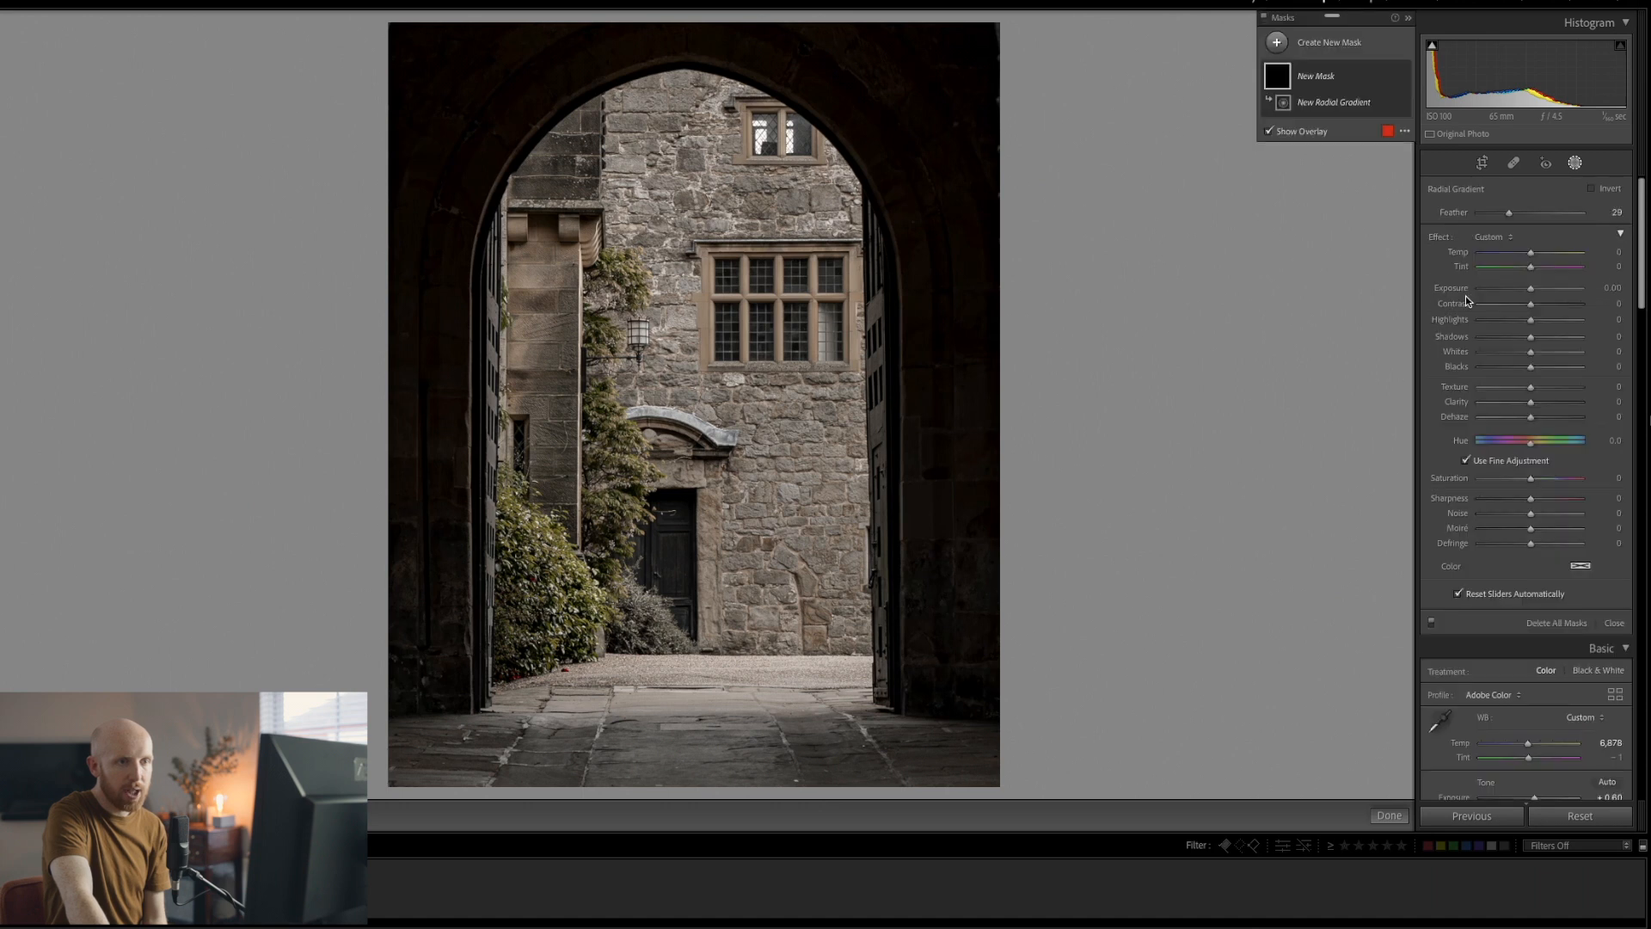
pyautogui.moveTo(626, 315); pyautogui.dragTo(776, 594)
pyautogui.moveTo(620, 319); pyautogui.dragTo(695, 404)
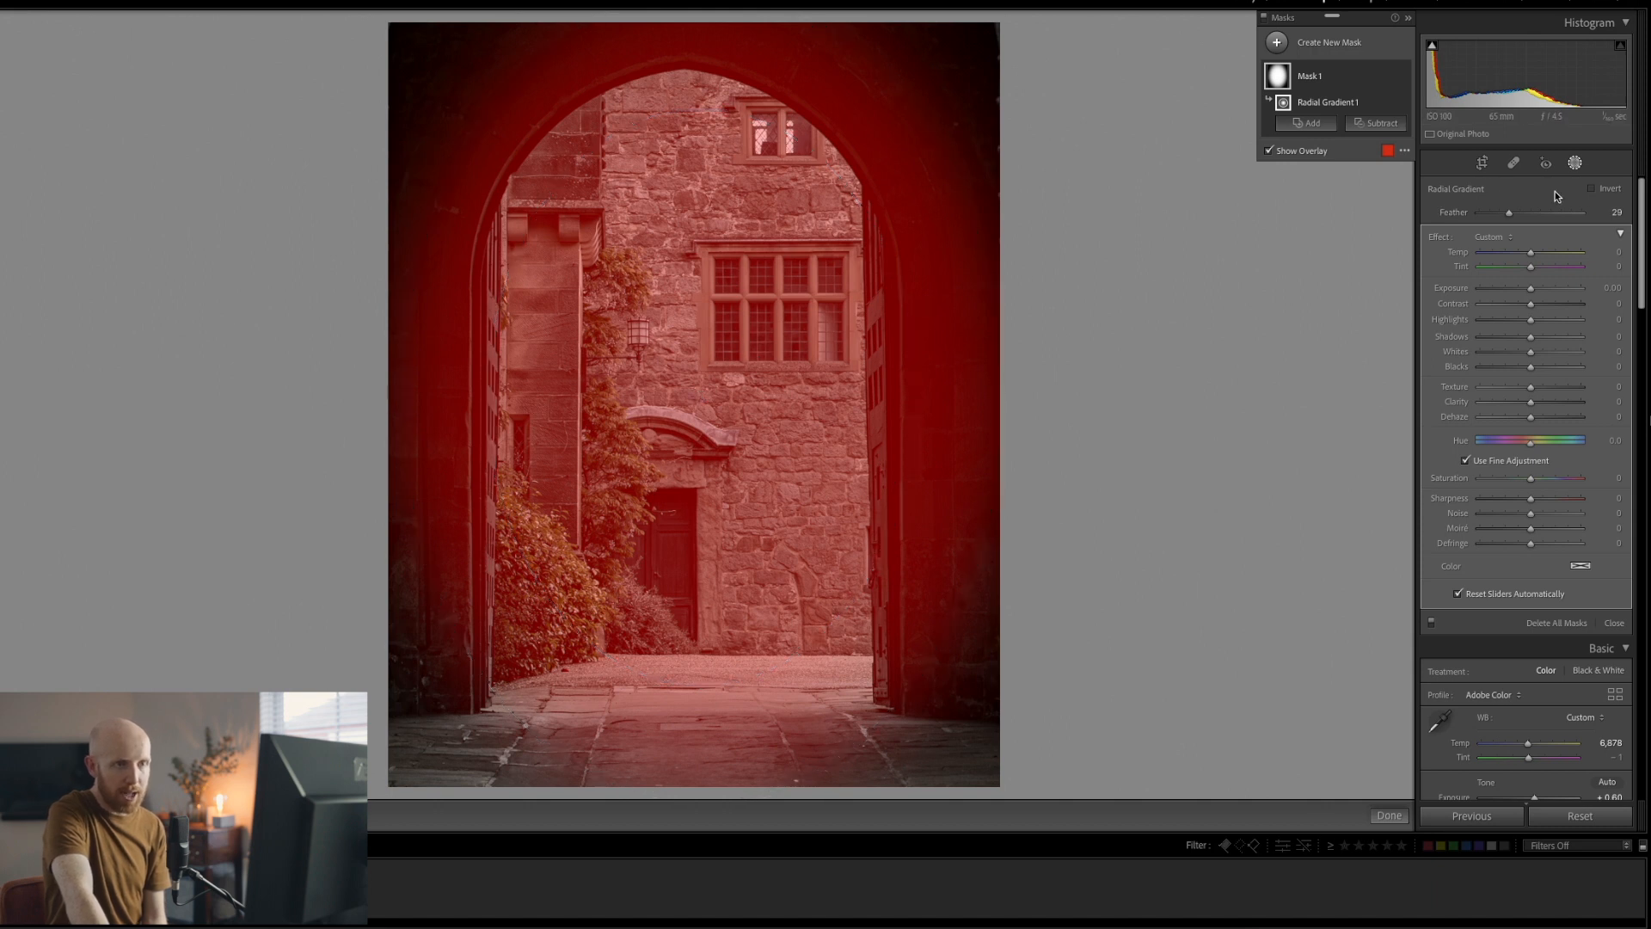
pyautogui.click(1591, 189)
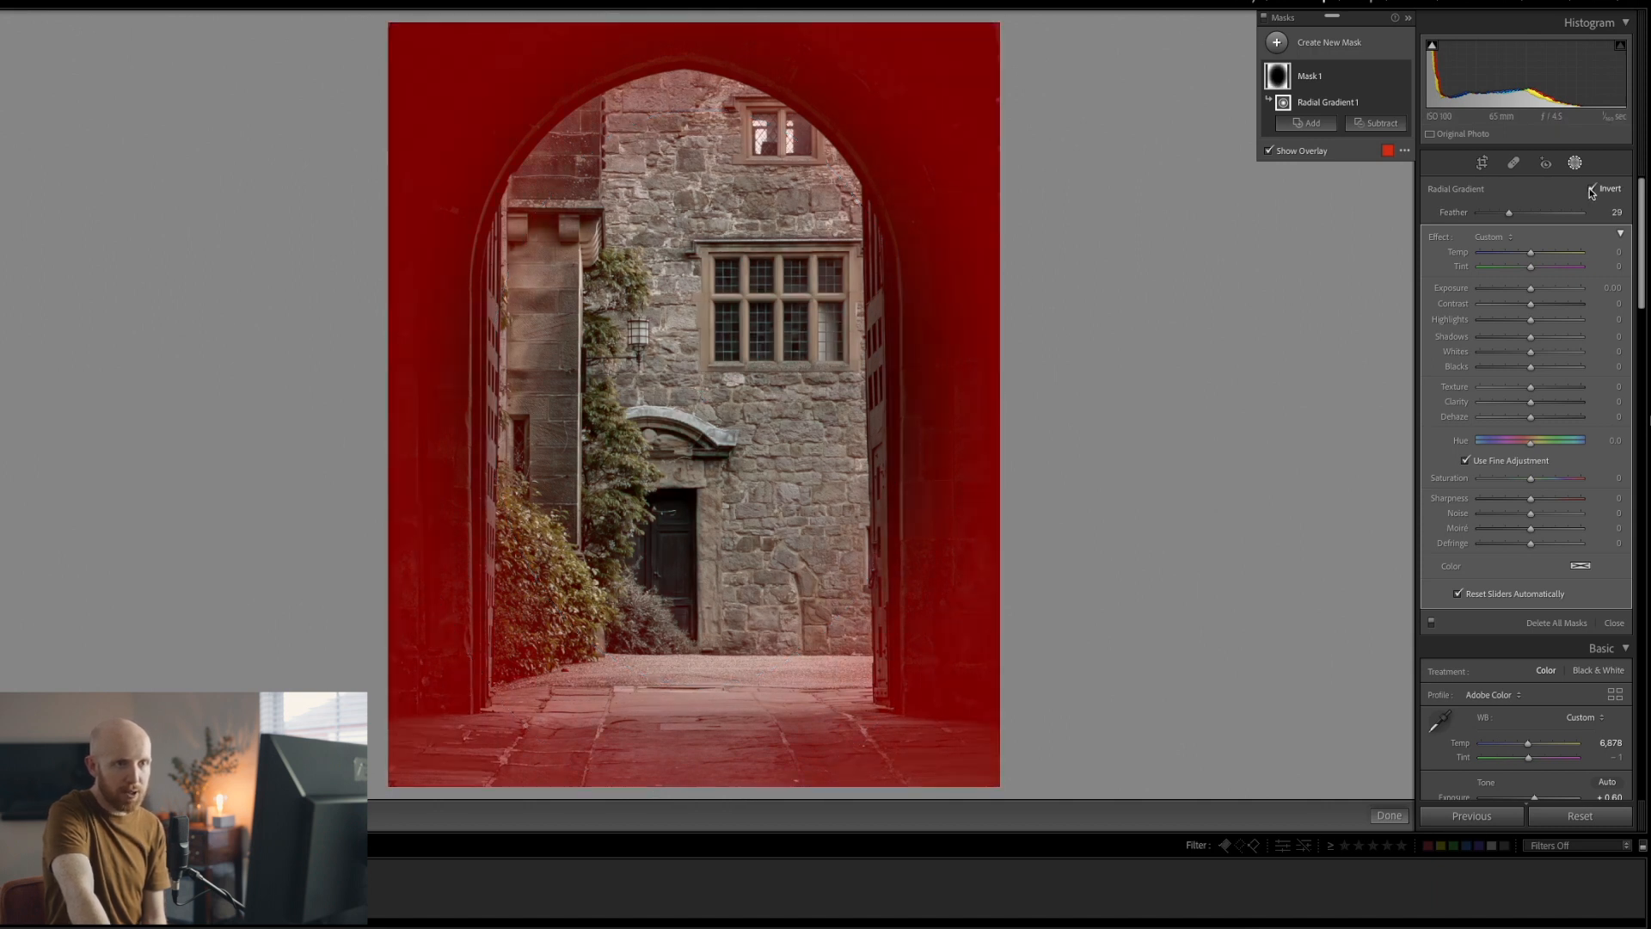
# Tighten the radial feather to 23 and darken the mask to Exposure -2.09
pyautogui.moveTo(1511, 214); pyautogui.dragTo(1551, 216)
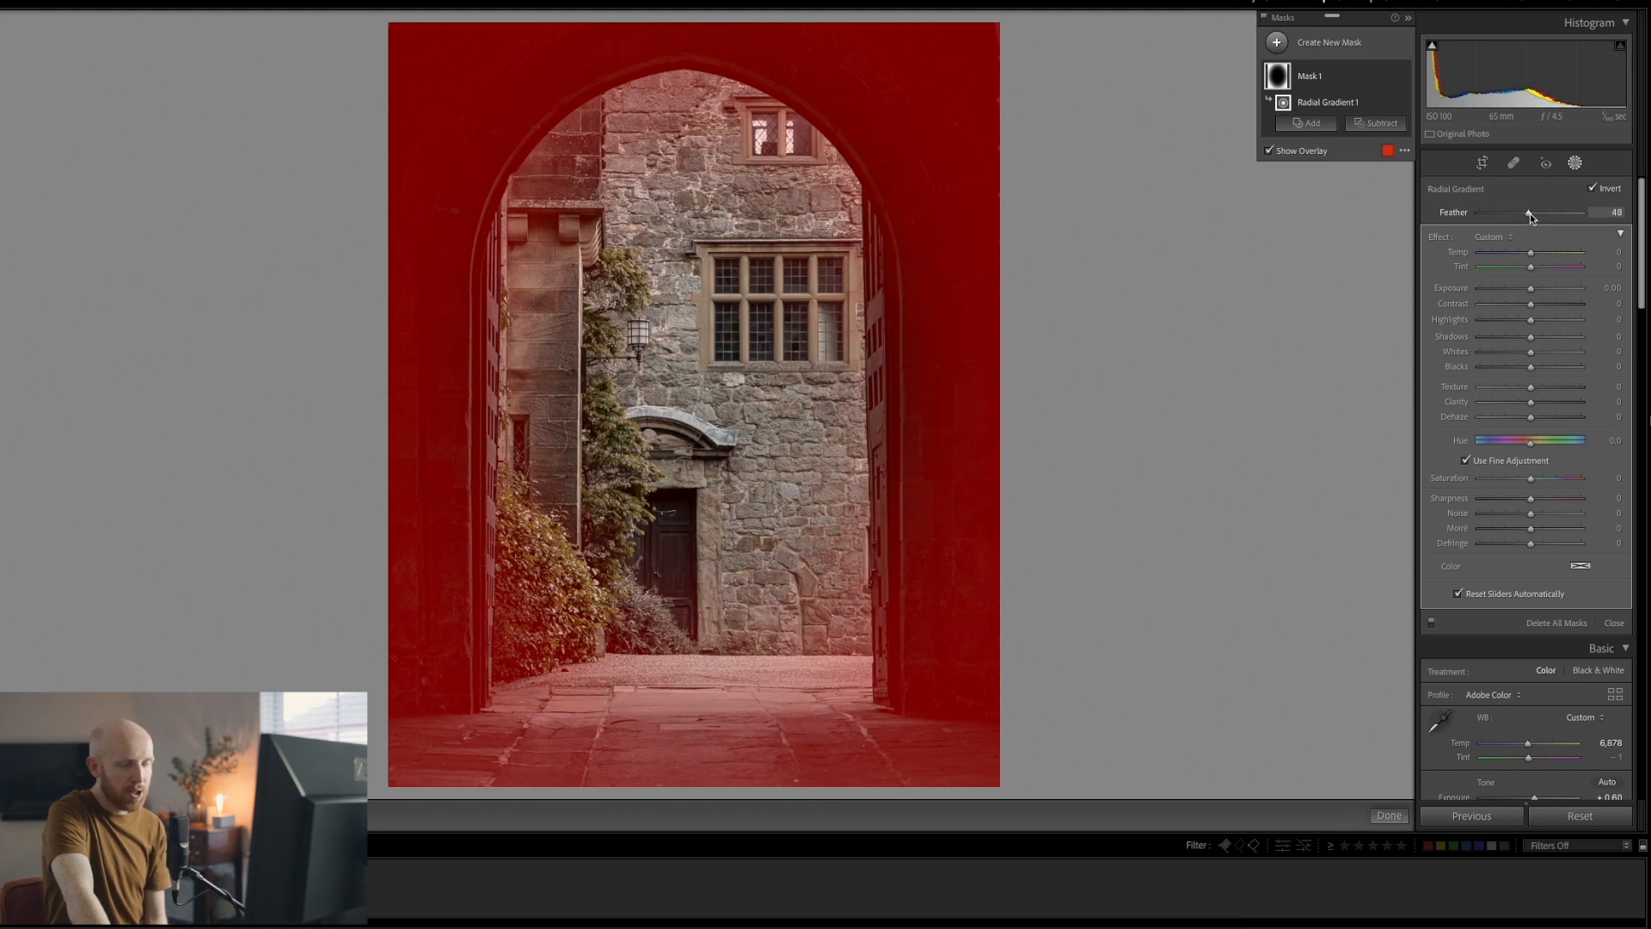
pyautogui.moveTo(1529, 214); pyautogui.dragTo(1536, 213)
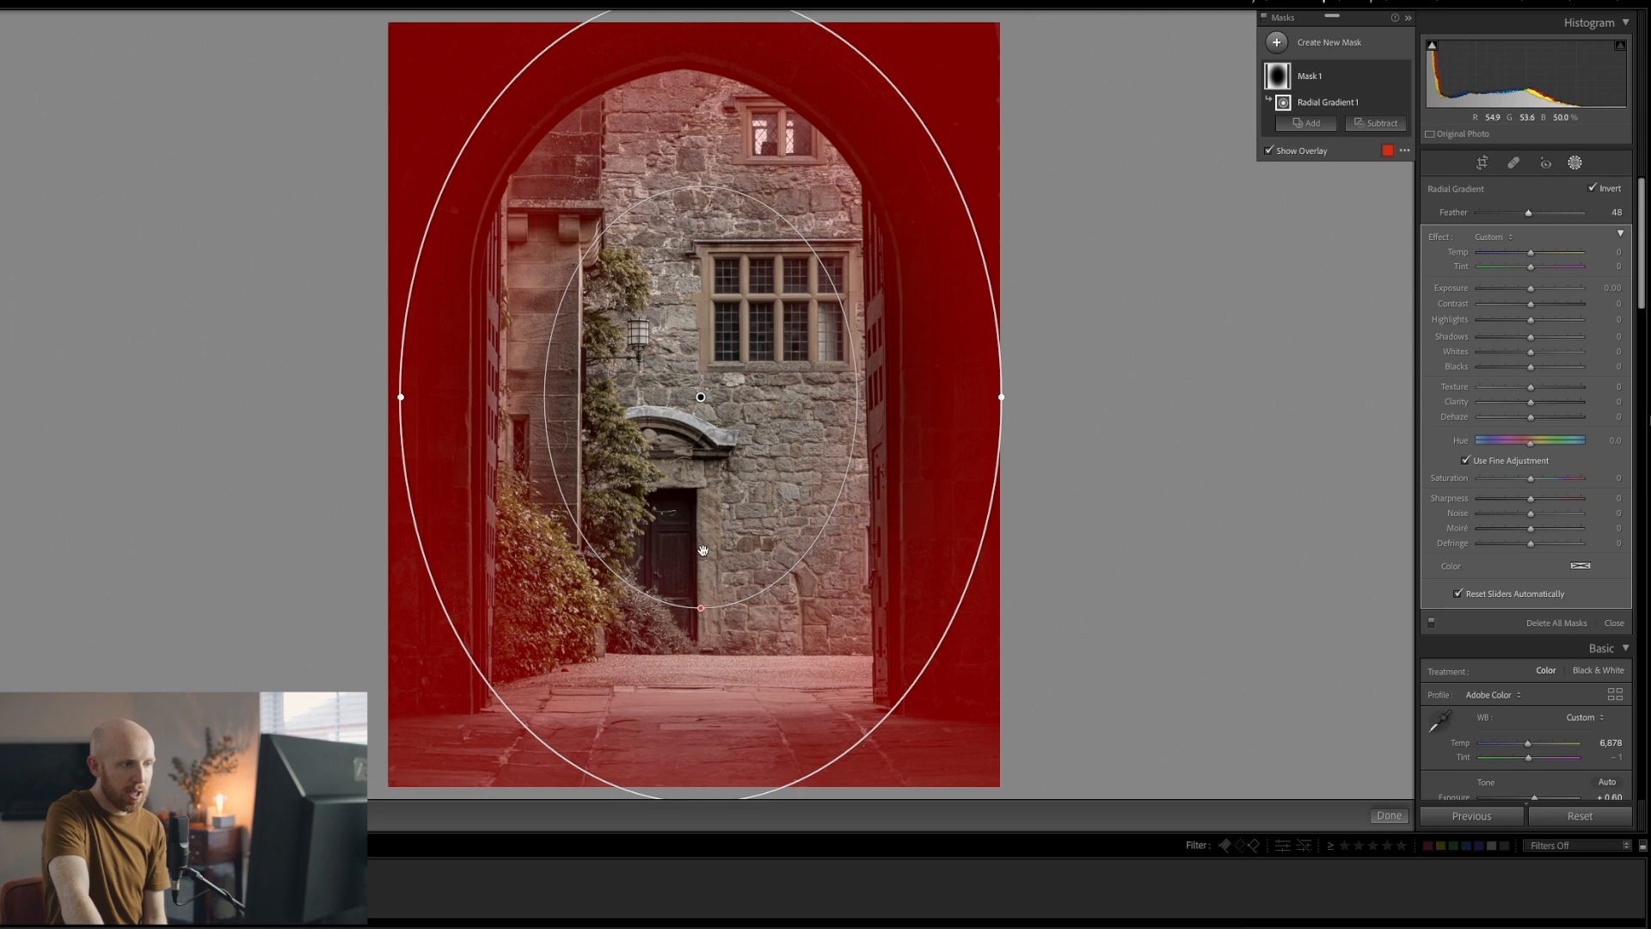
pyautogui.moveTo(711, 580); pyautogui.dragTo(708, 713)
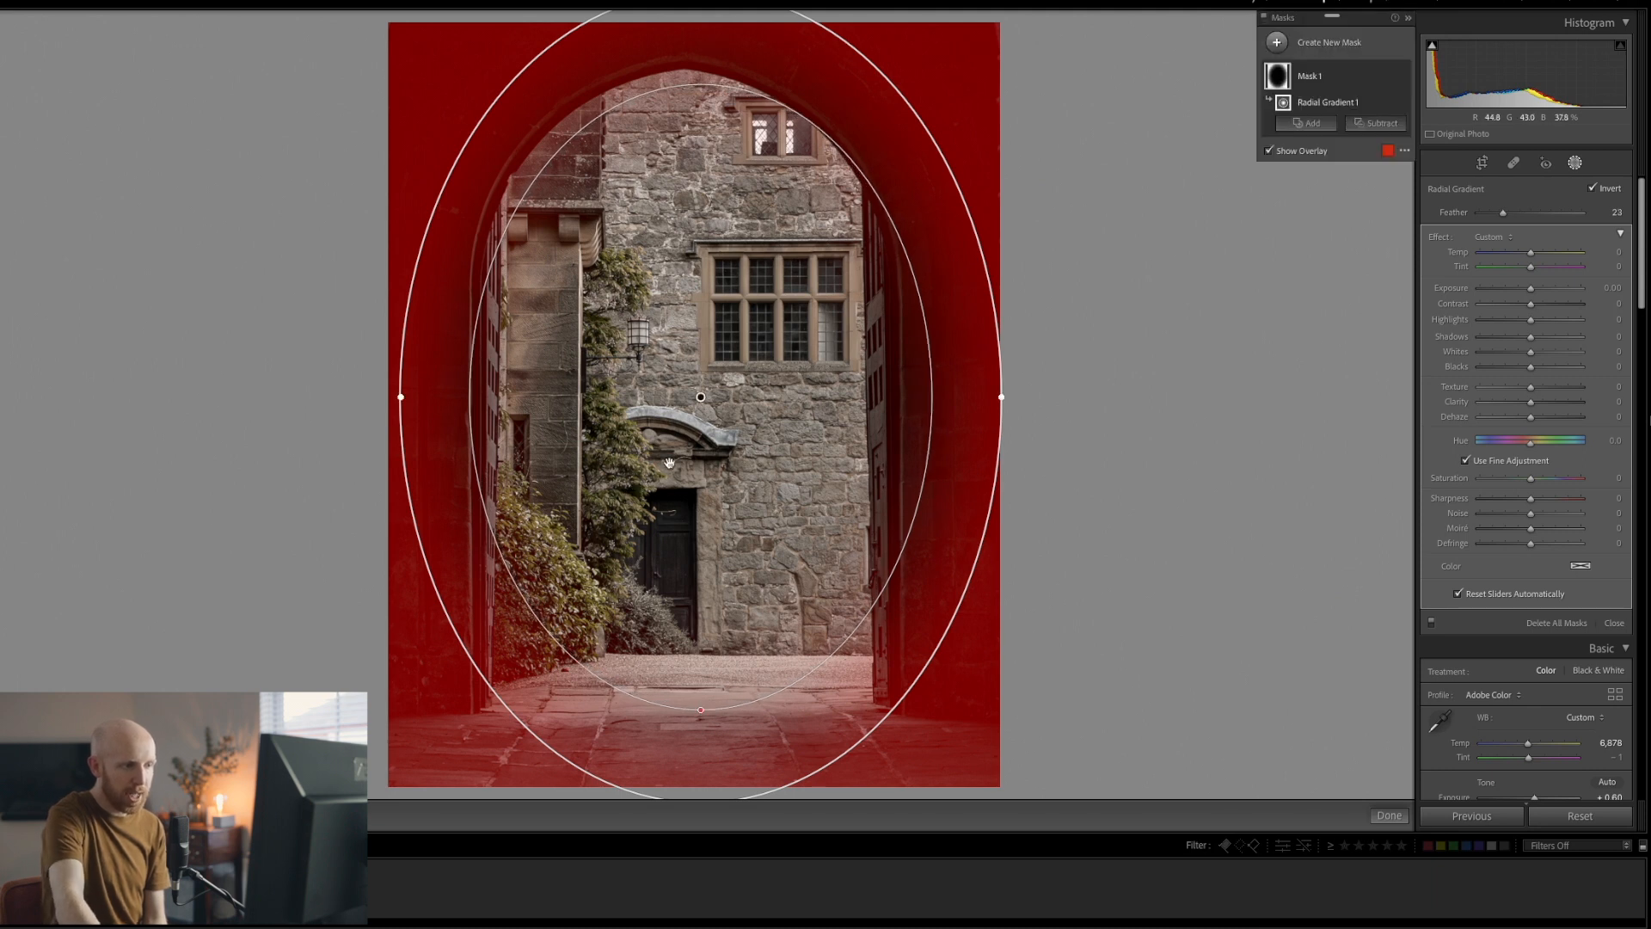
pyautogui.press('o')
pyautogui.moveTo(1533, 294); pyautogui.dragTo(1506, 292)
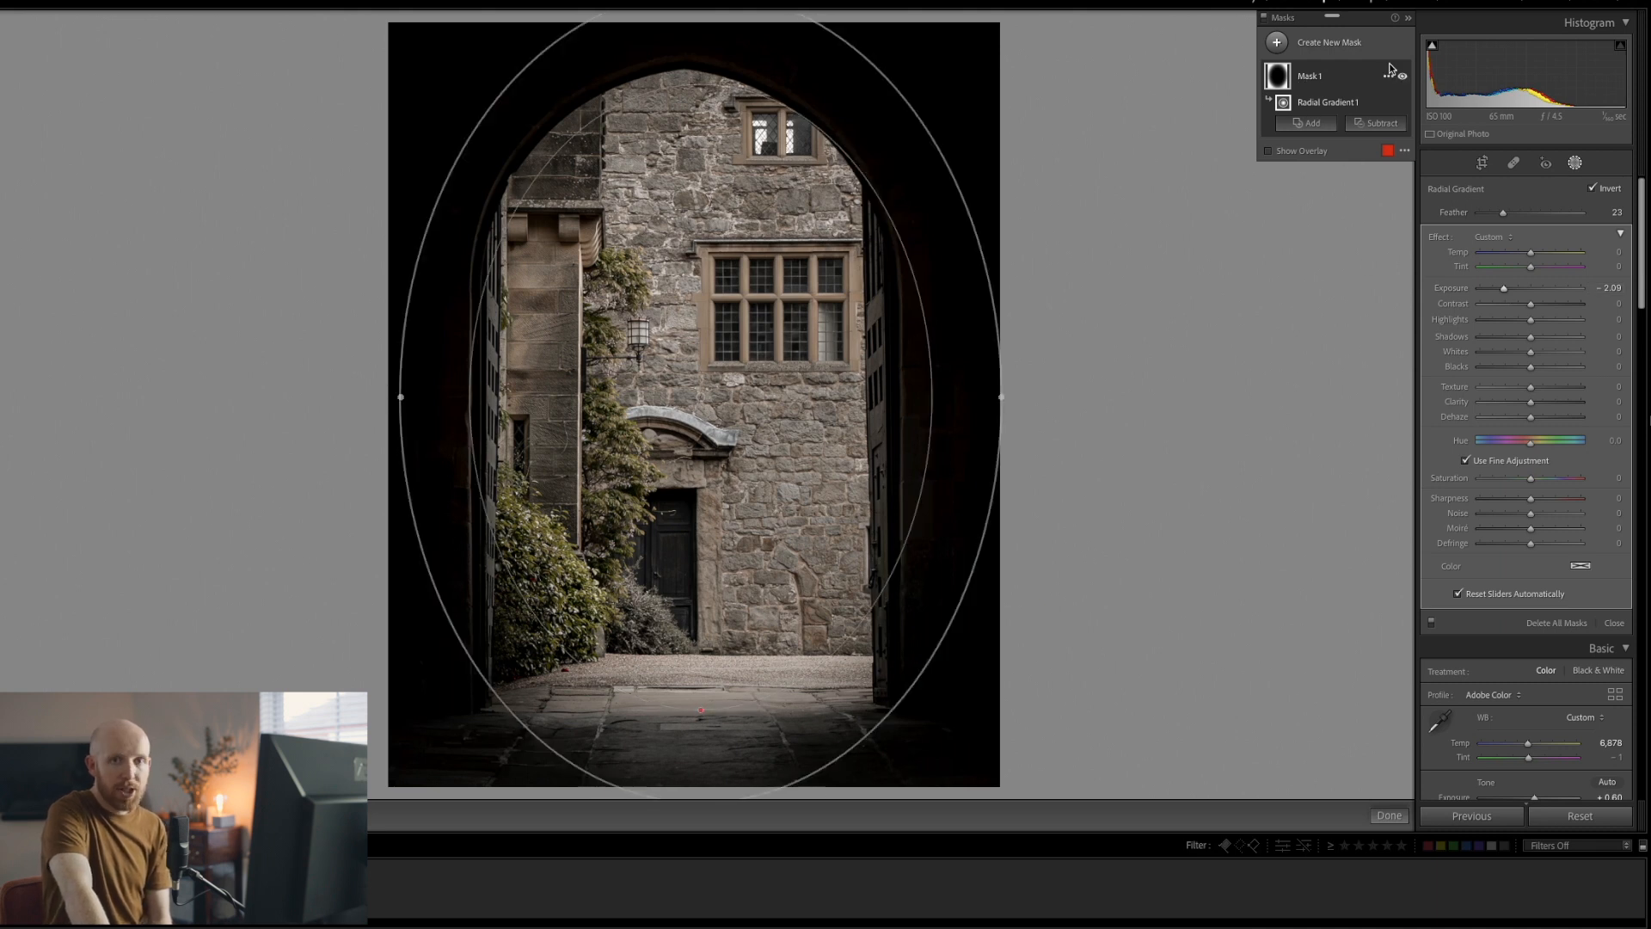
# Brush-subtract the darkening along the arch's inner left edge and near the upper window
pyautogui.click(1356, 127)
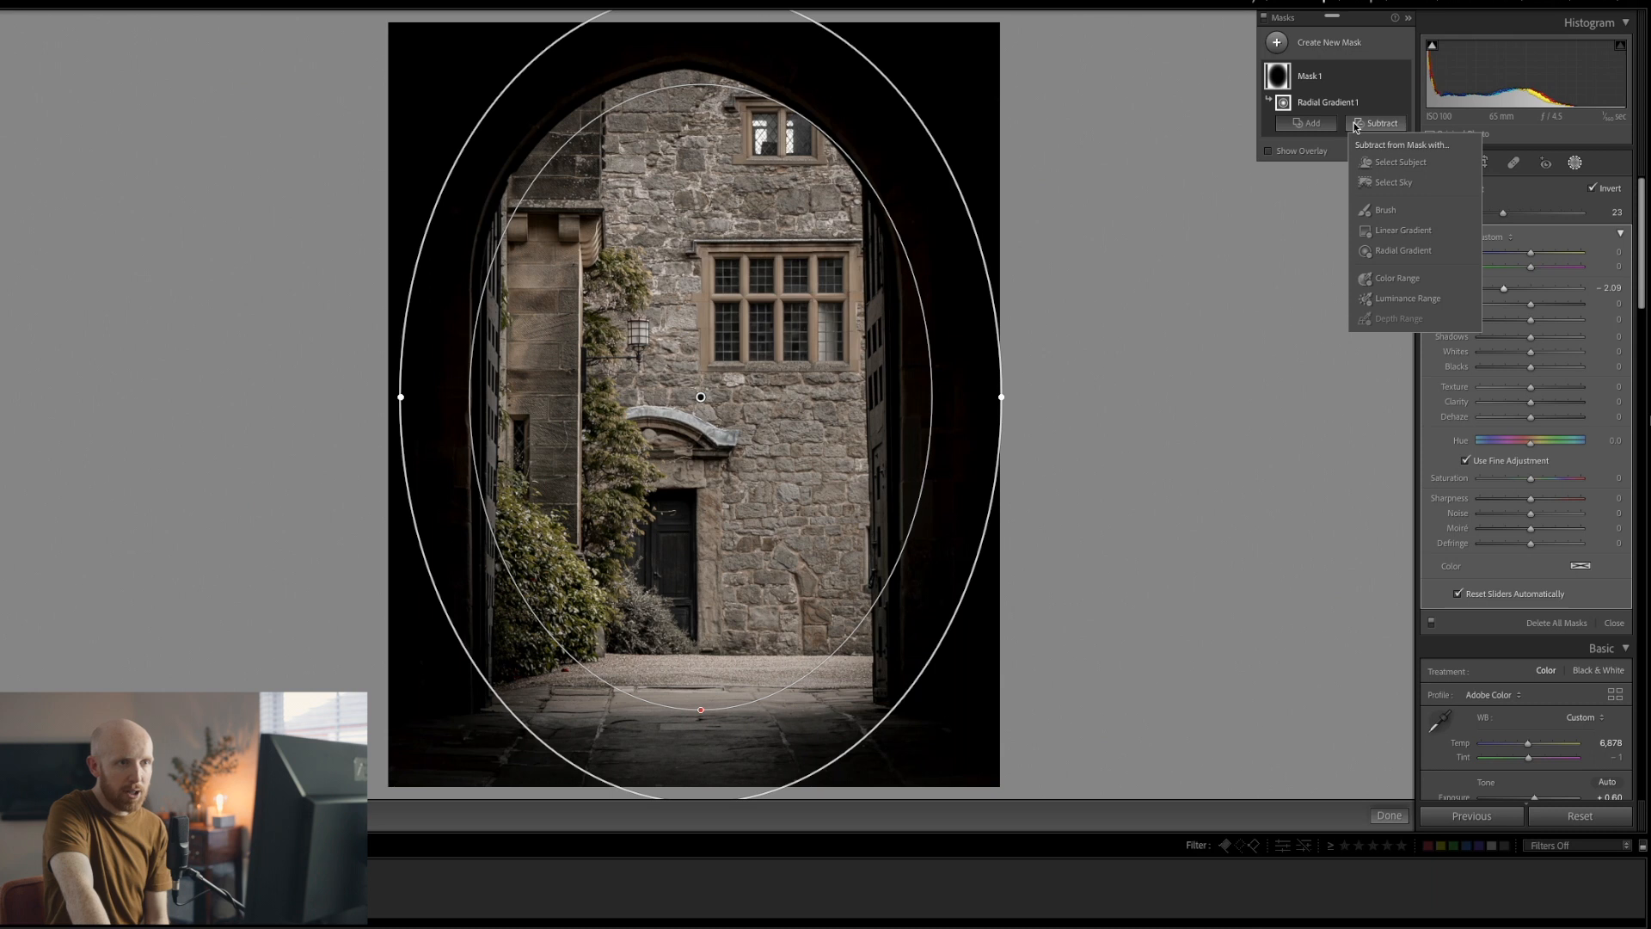
pyautogui.click(1385, 210)
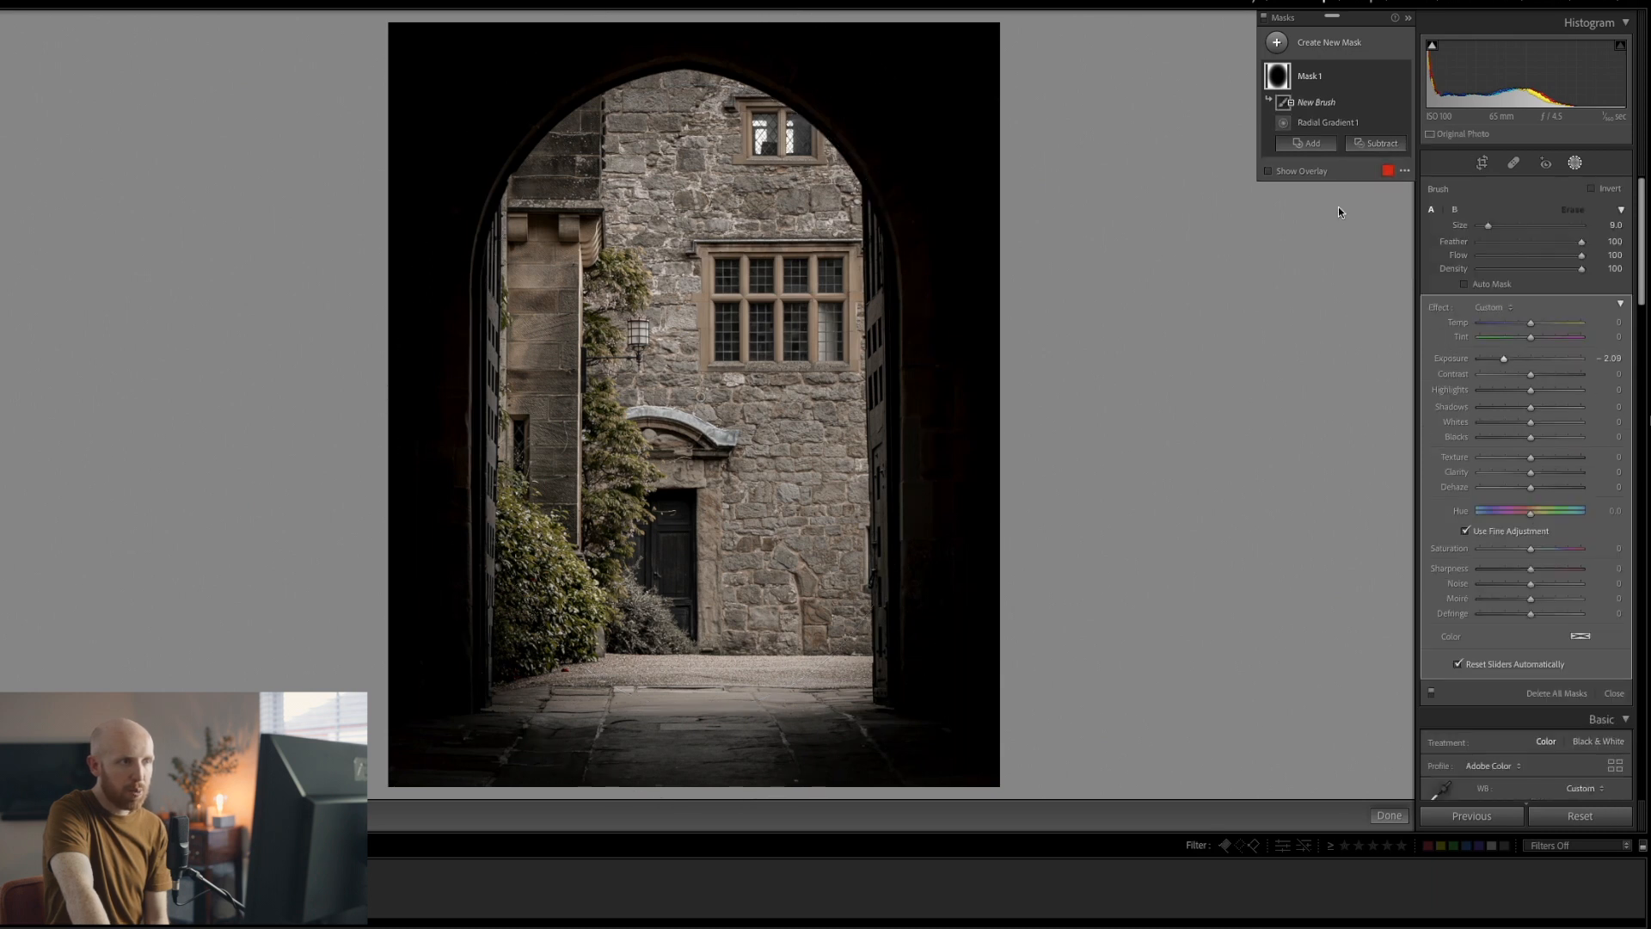
pyautogui.scroll(4, 595, 155)
pyautogui.moveTo(560, 186); pyautogui.dragTo(690, 123)
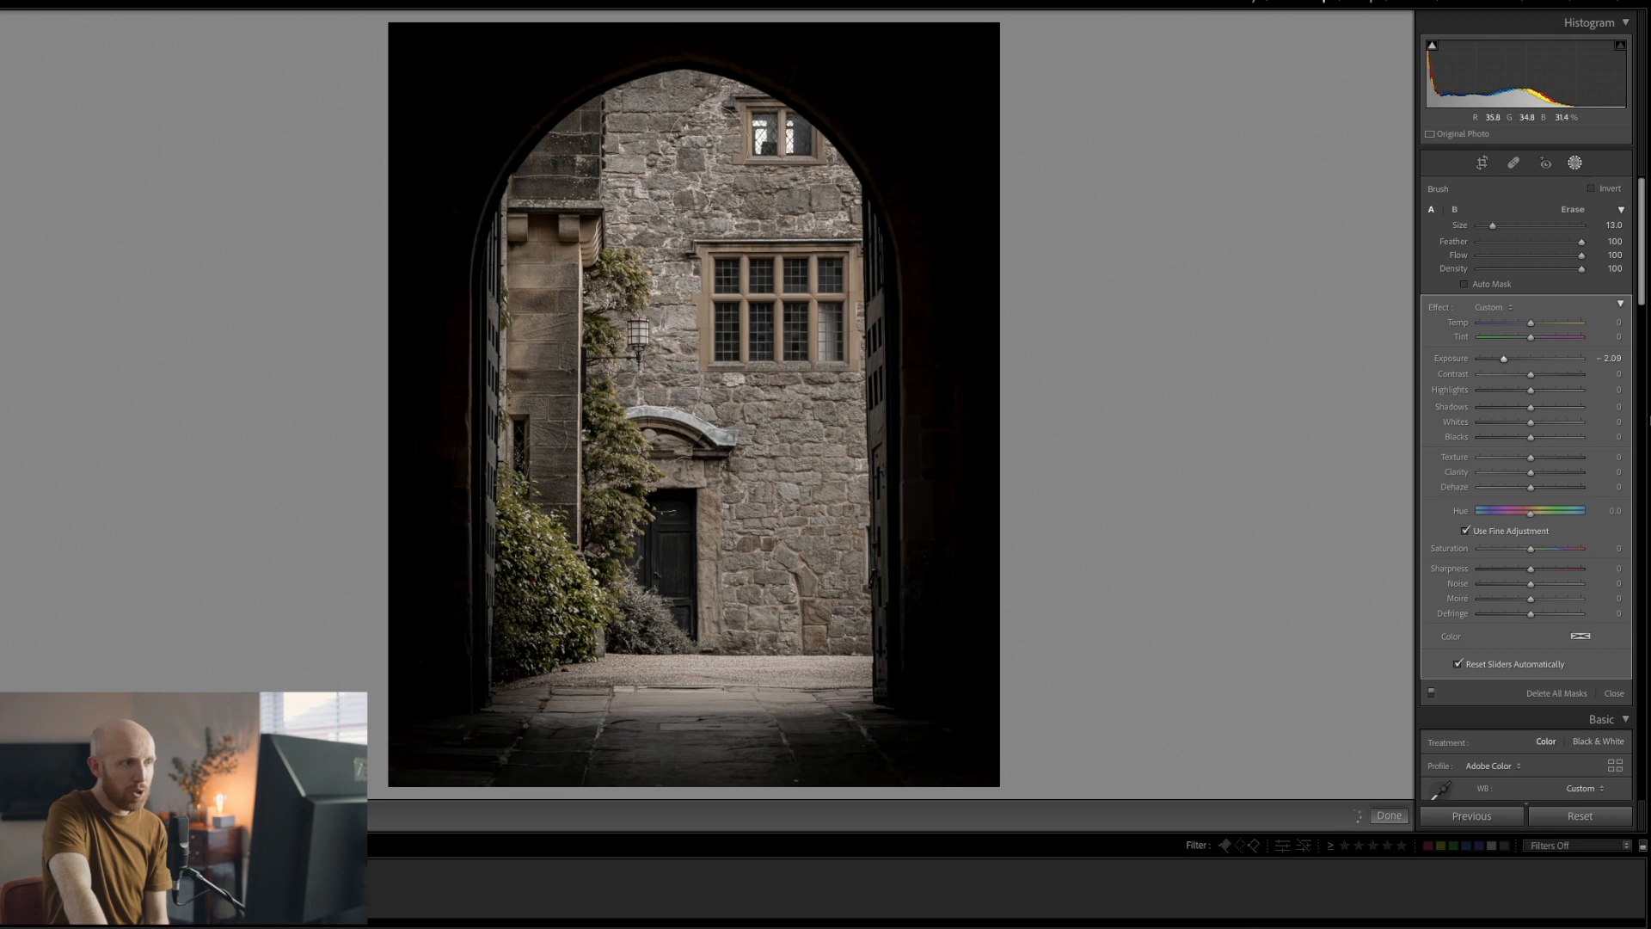
pyautogui.moveTo(790, 186); pyautogui.dragTo(796, 192)
pyautogui.moveTo(602, 90)
pyautogui.mouseDown()
pyautogui.moveTo(551, 163)
pyautogui.moveTo(544, 464)
pyautogui.moveTo(512, 594)
pyautogui.moveTo(547, 650)
pyautogui.moveTo(607, 673)
pyautogui.moveTo(662, 640)
pyautogui.moveTo(825, 675)
pyautogui.moveTo(877, 606)
pyautogui.moveTo(872, 404)
pyautogui.moveTo(817, 234)
pyautogui.moveTo(847, 146)
pyautogui.moveTo(688, 69)
pyautogui.moveTo(568, 129)
pyautogui.moveTo(595, 465)
pyautogui.mouseUp()
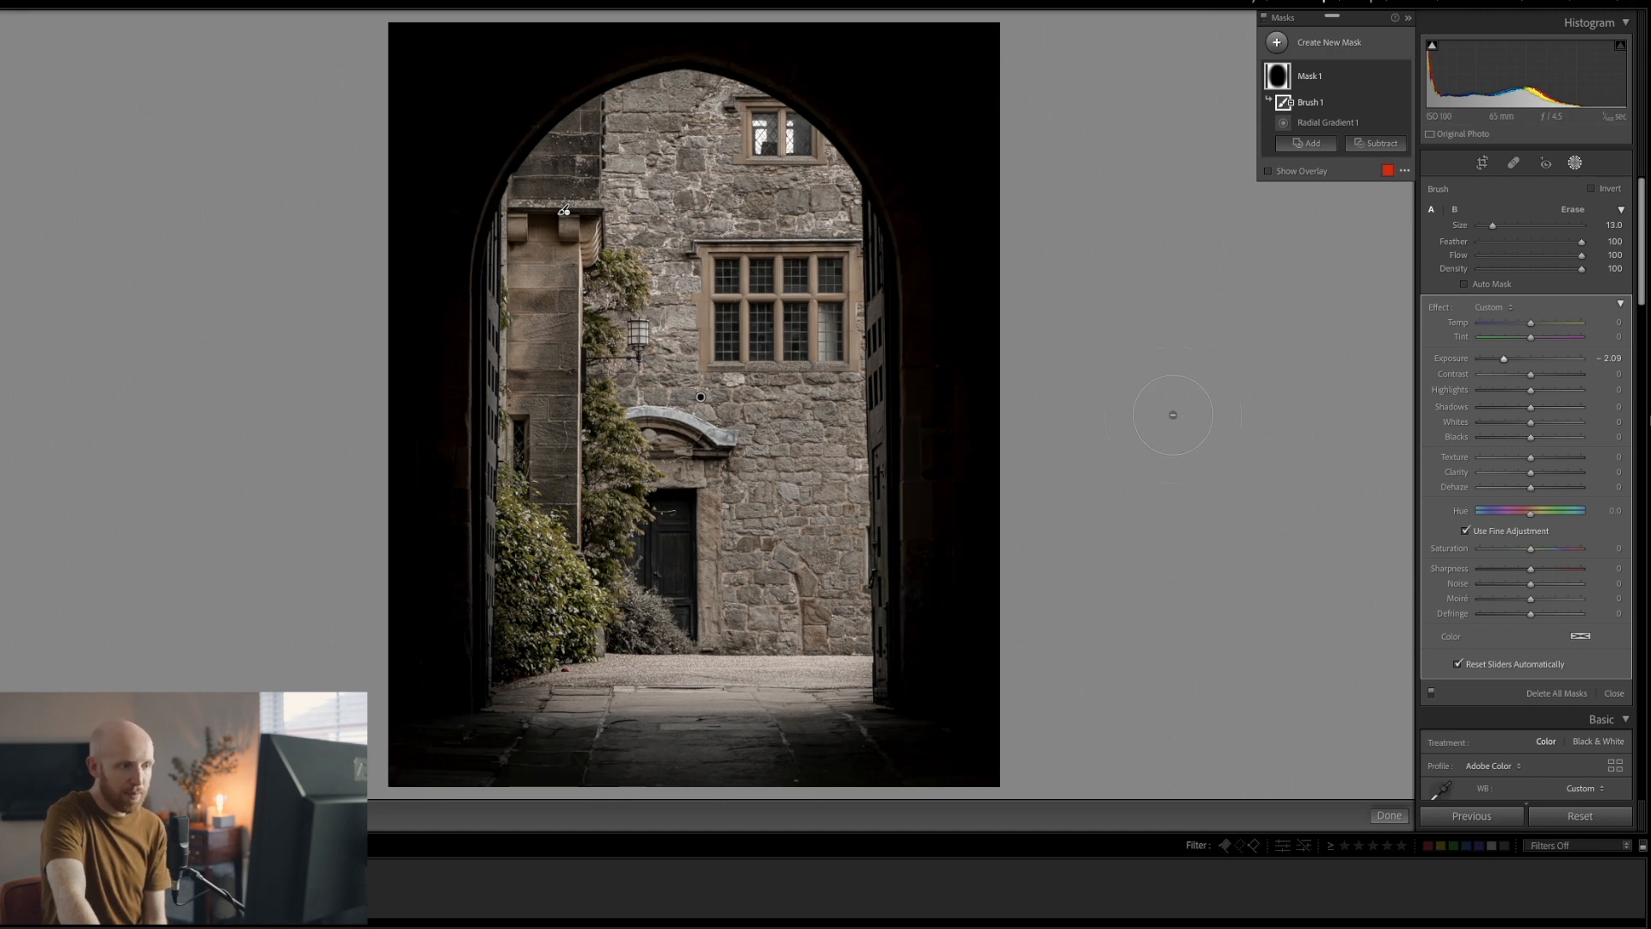
pyautogui.click(1139, 417)
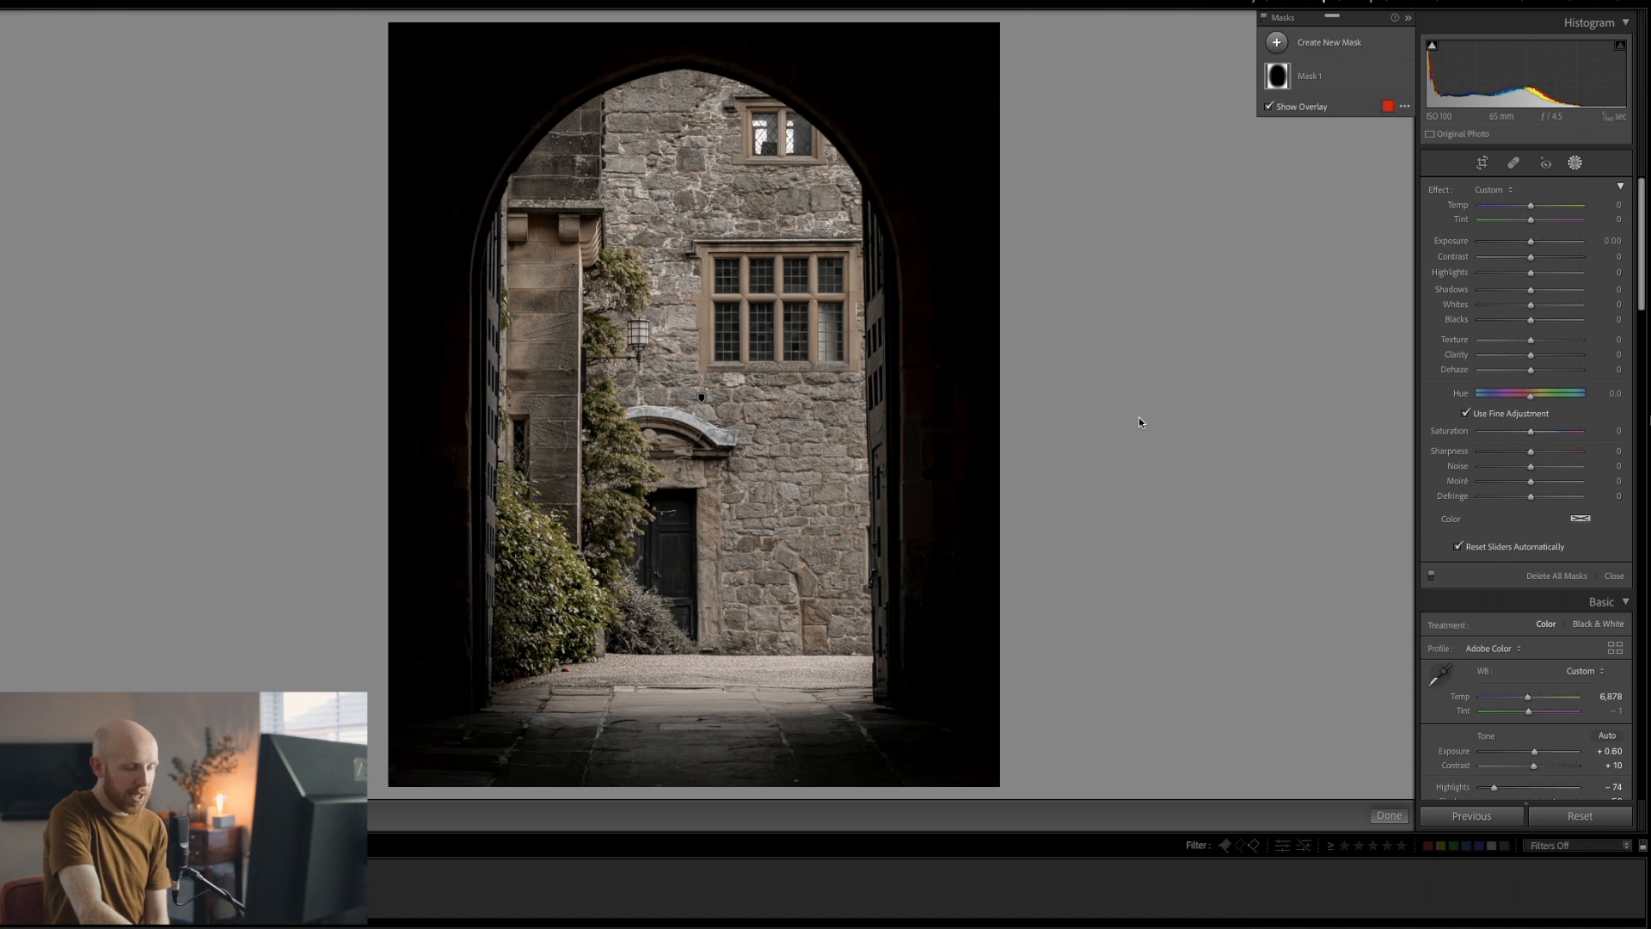
# Preview the archway photo in Lights Out, then advance to the woman-in-grass photo
pyautogui.press('Escape')
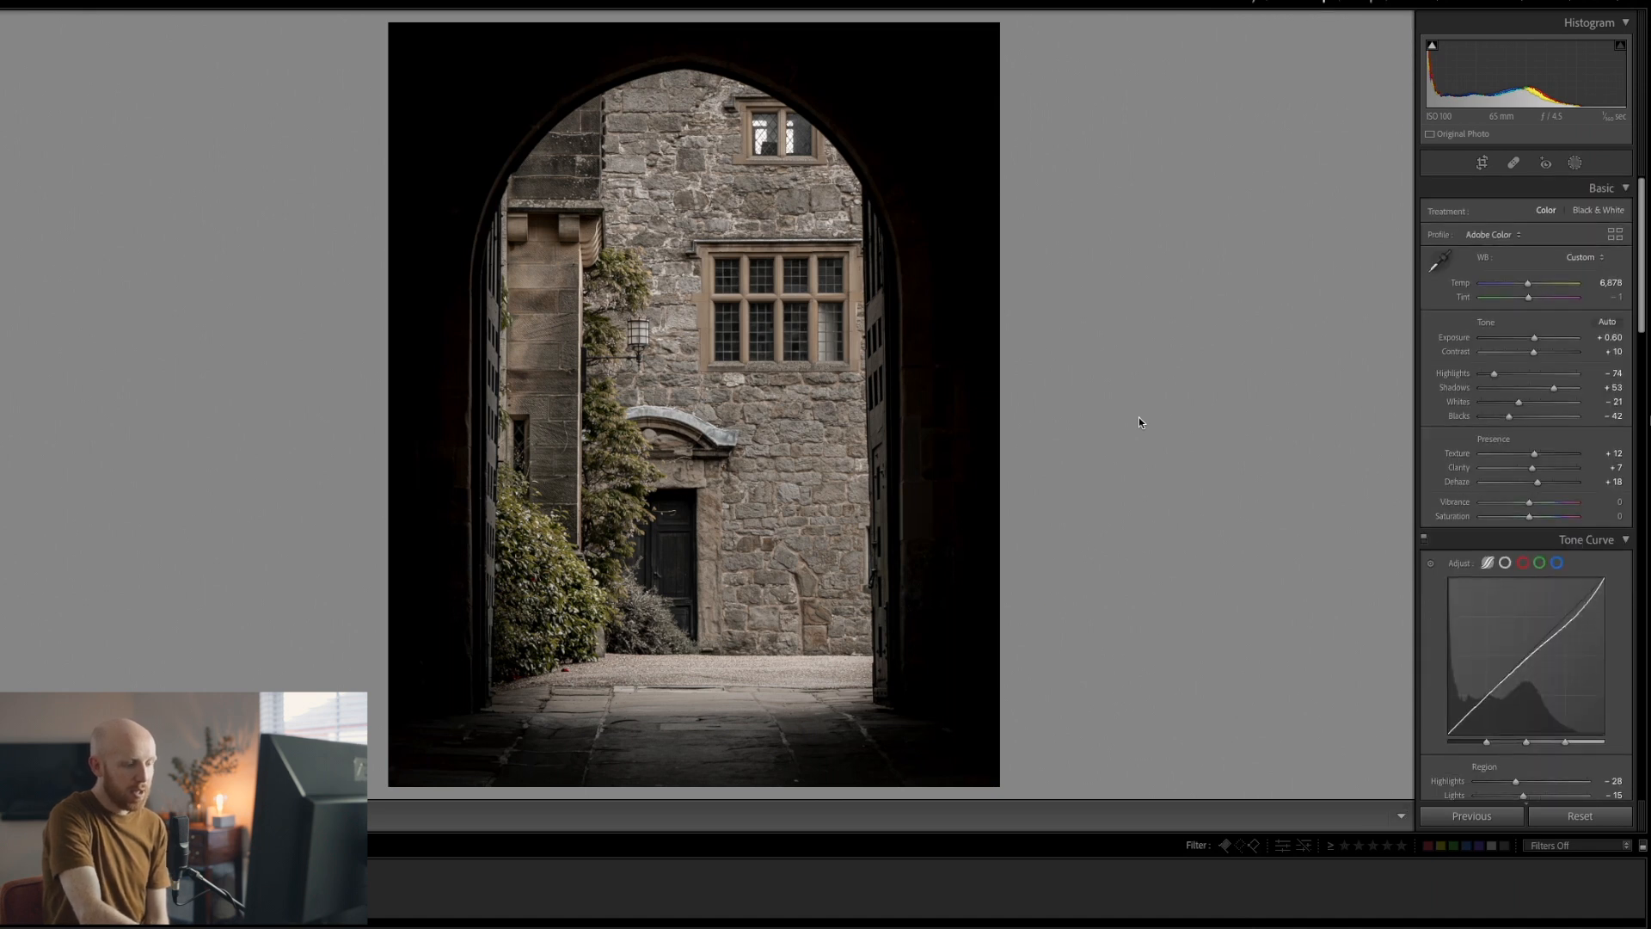
pyautogui.press('l')
pyautogui.press('l')
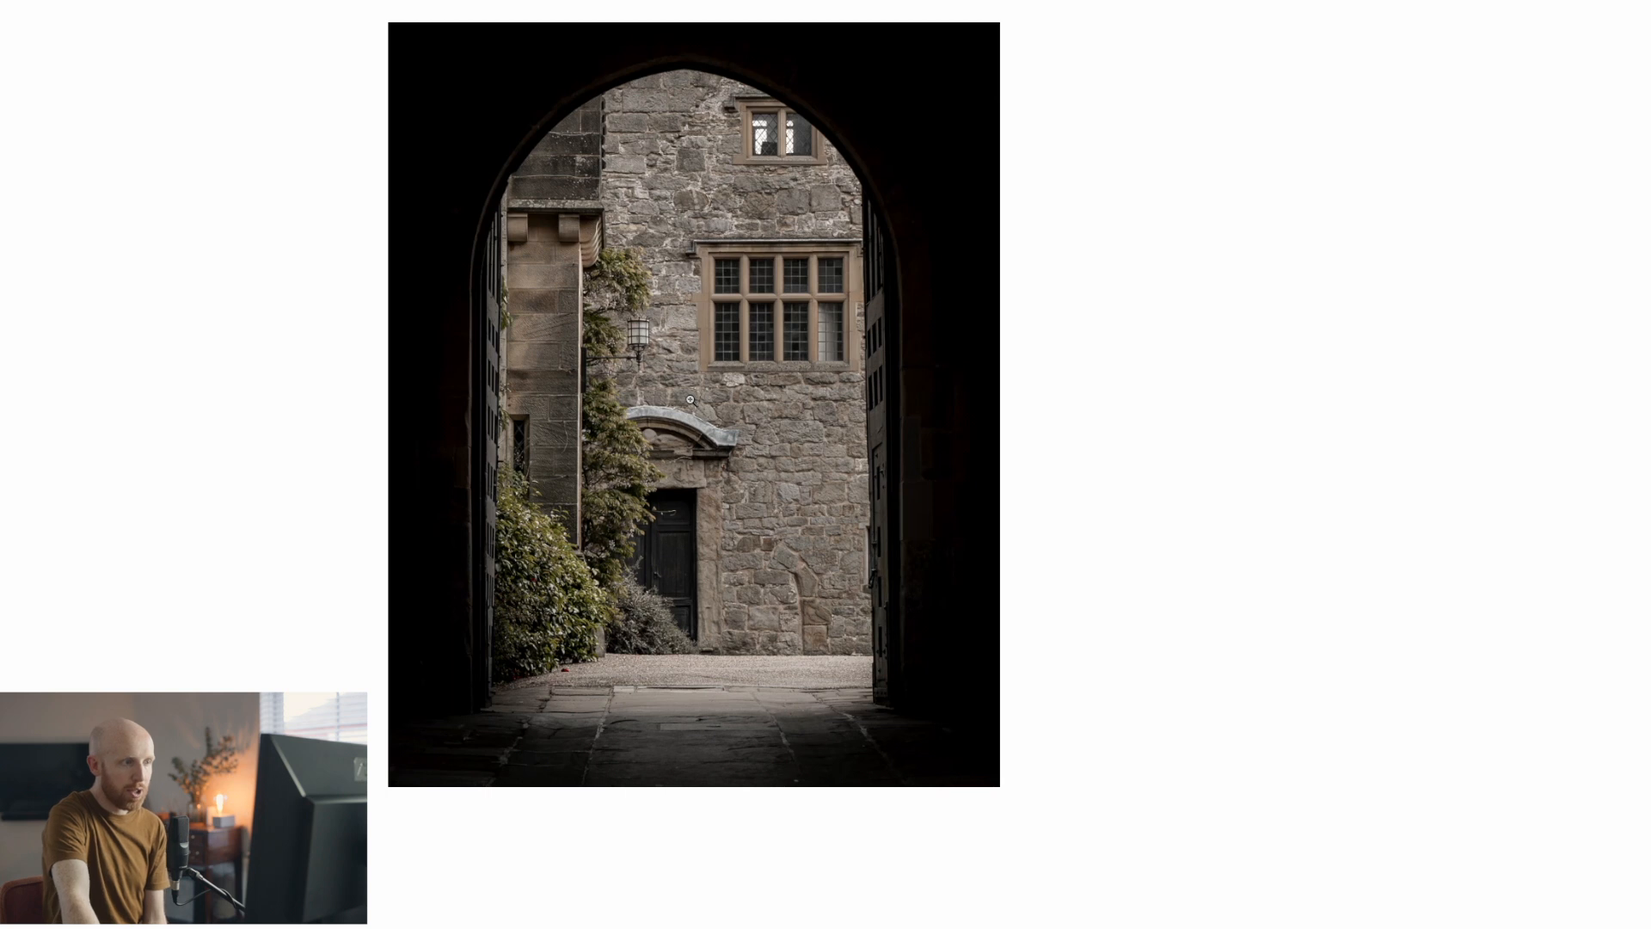
pyautogui.press('l')
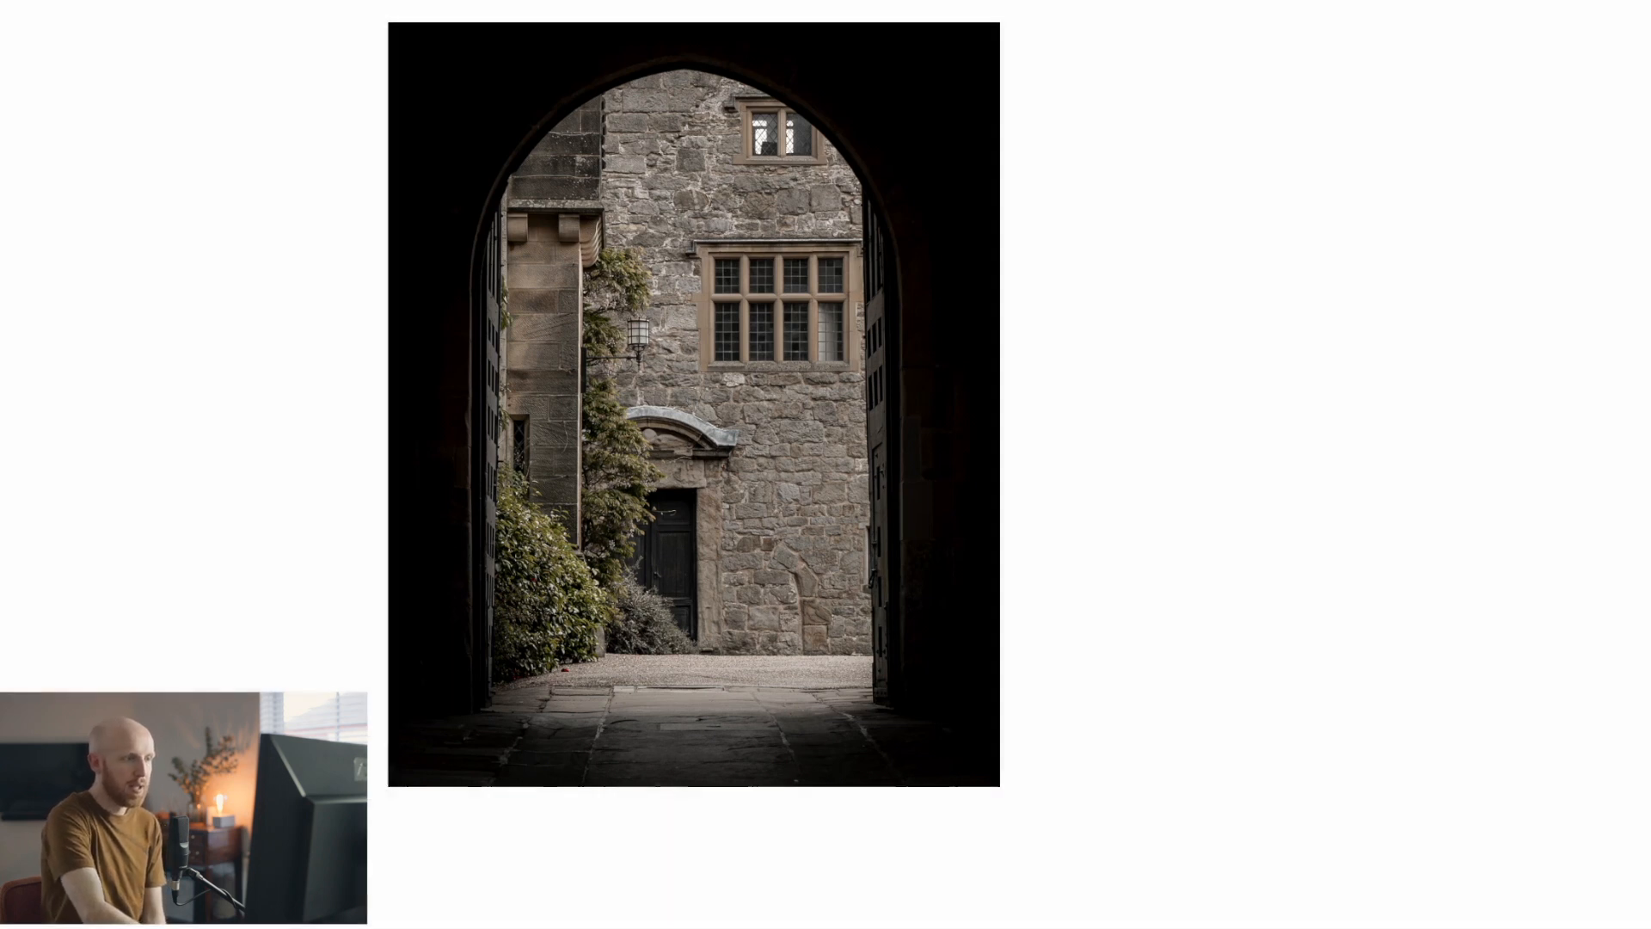
pyautogui.press('l')
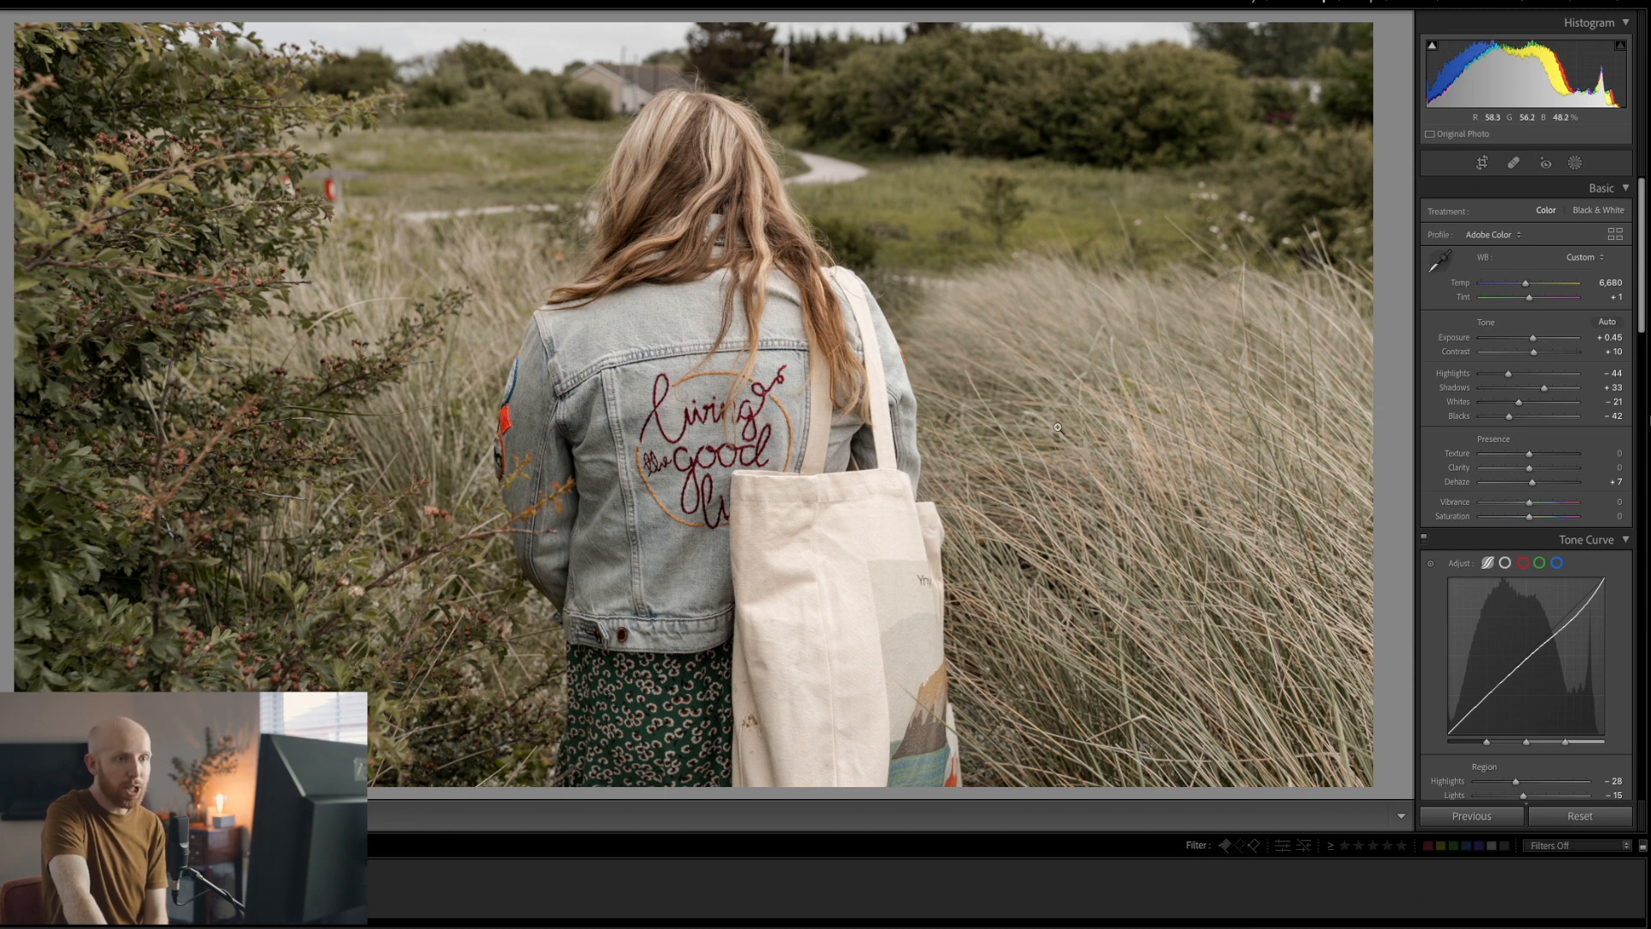
# Add a linear gradient over the bottom-right grass and darken it to Exposure -2.20
pyautogui.click(1575, 164)
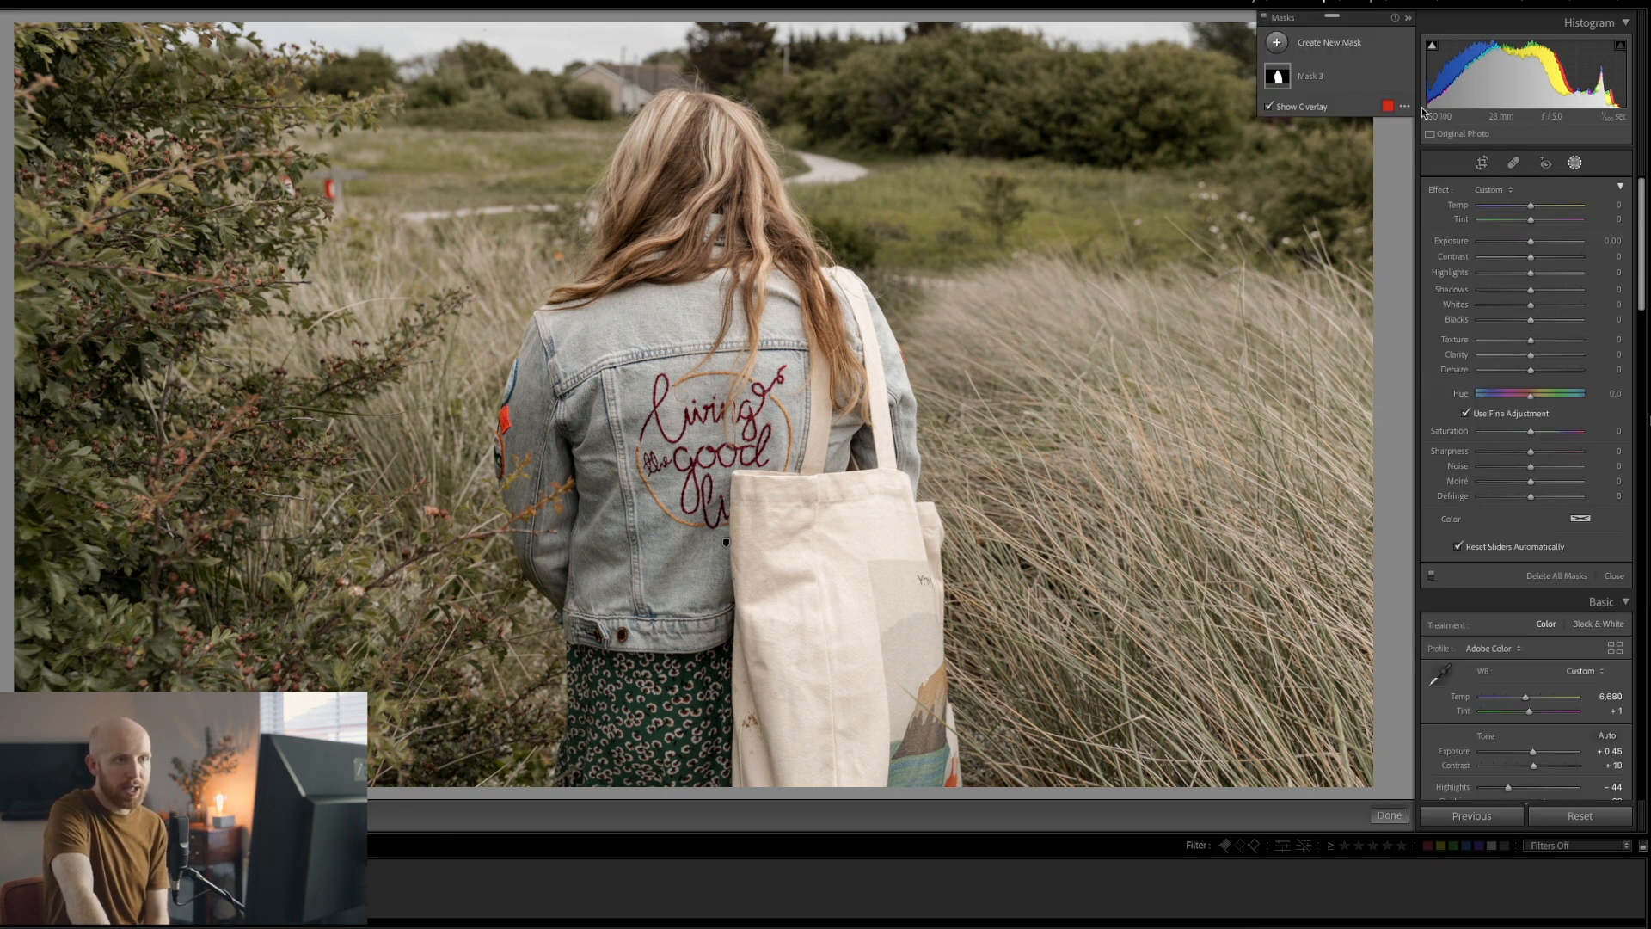
pyautogui.click(1277, 42)
pyautogui.click(1363, 139)
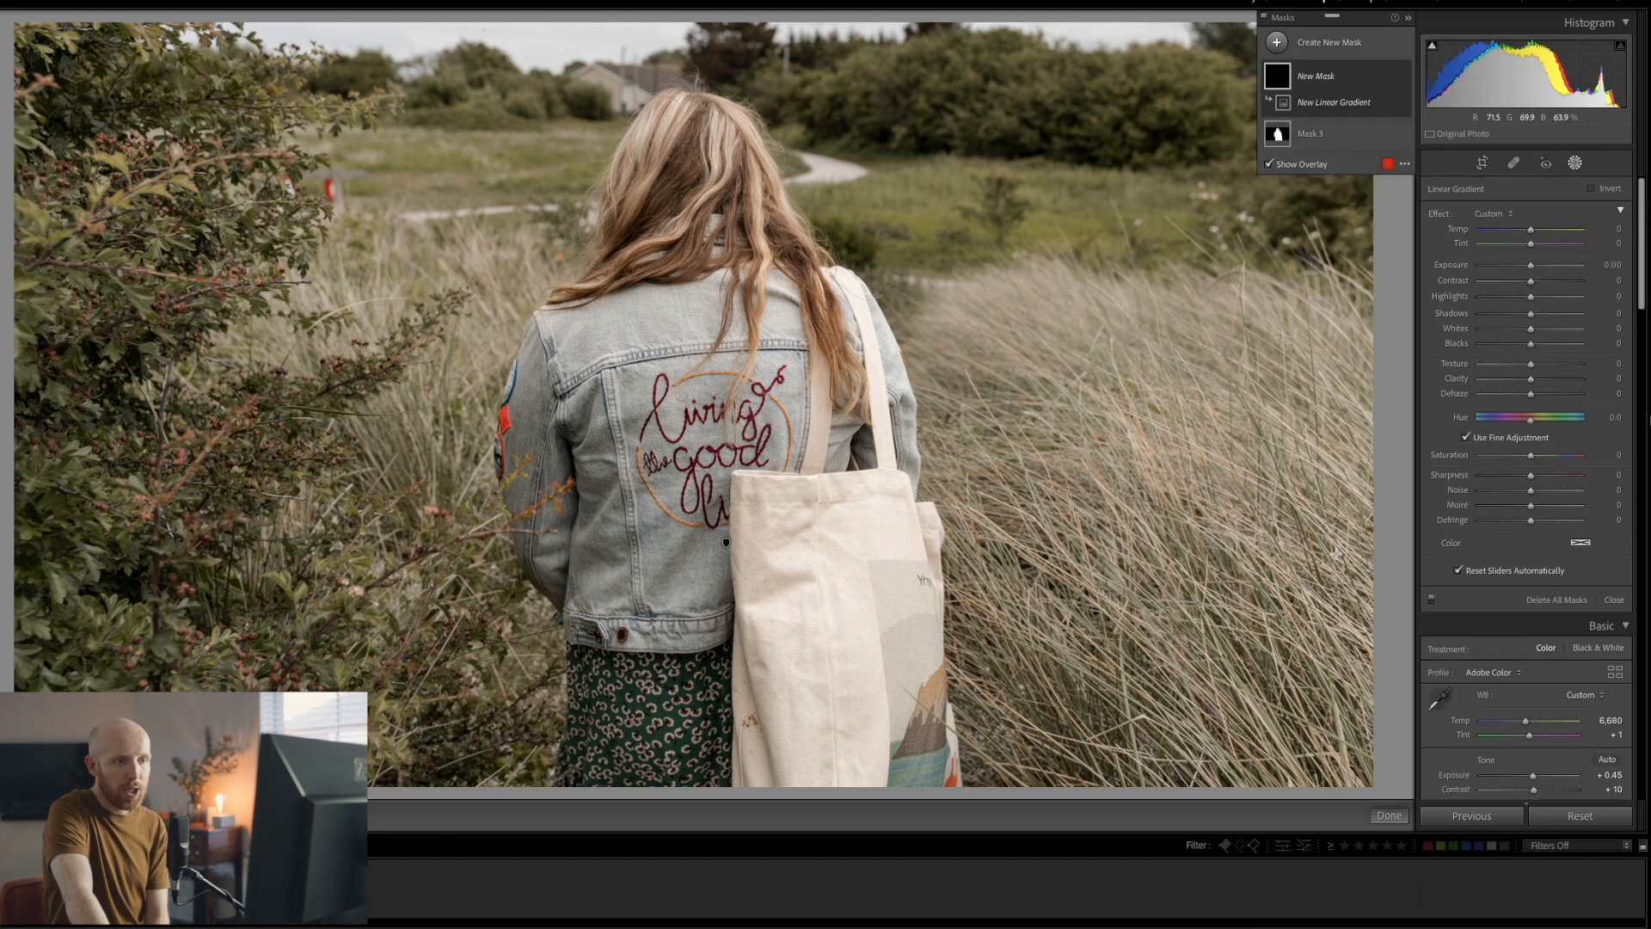
pyautogui.moveTo(1376, 587); pyautogui.dragTo(956, 373)
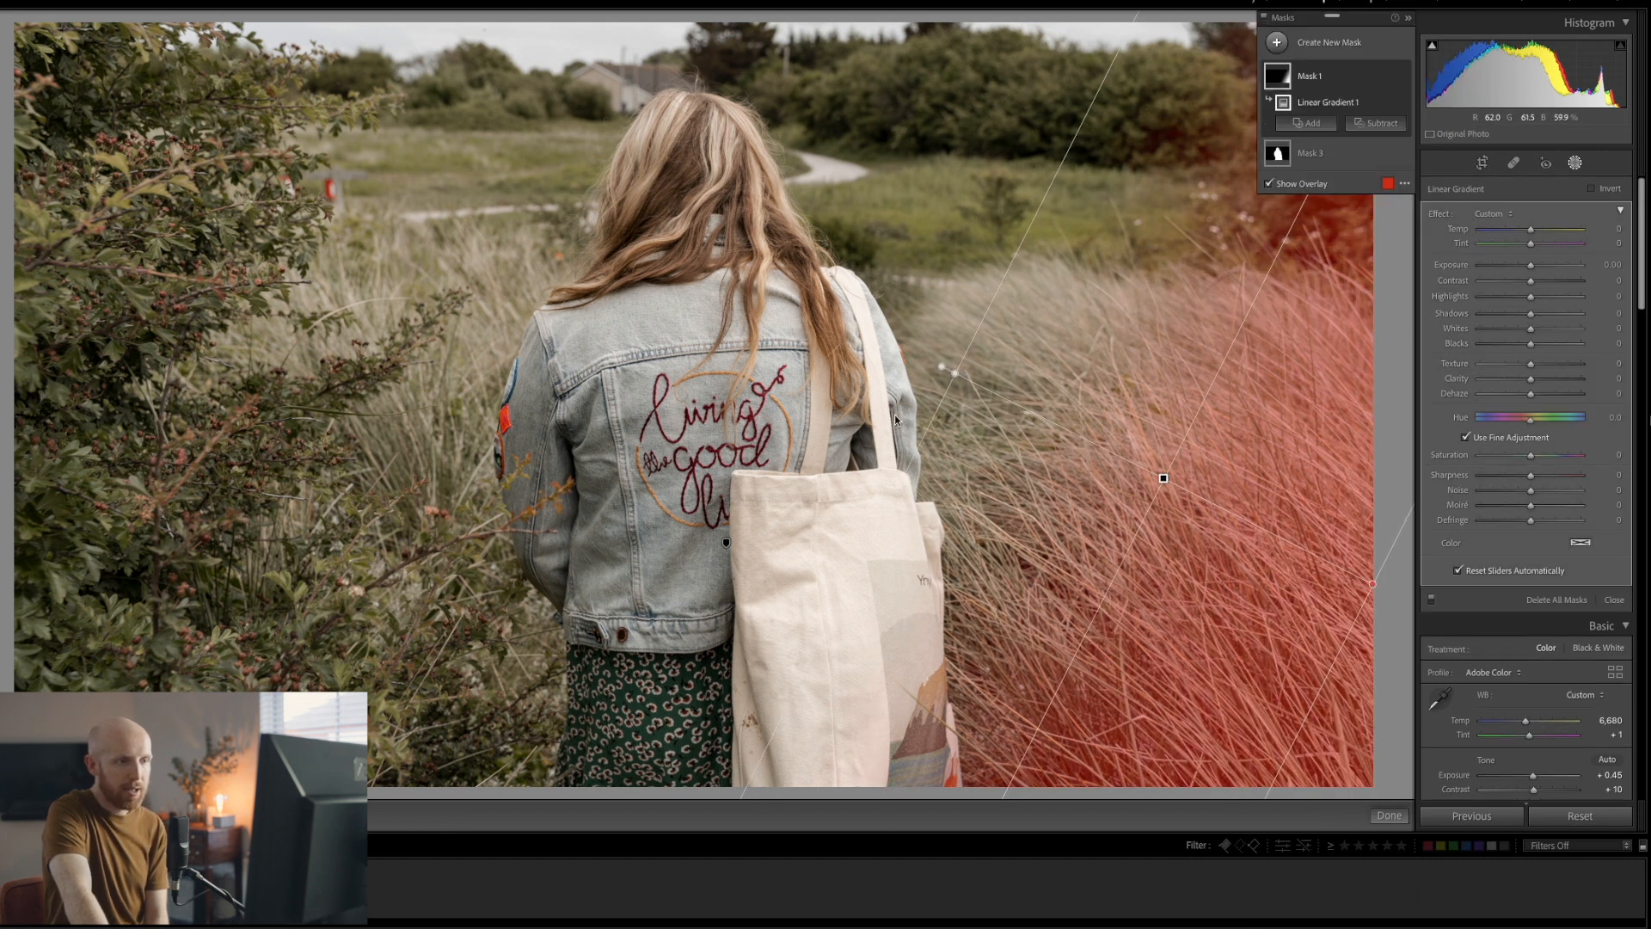
pyautogui.moveTo(1531, 265)
pyautogui.mouseDown()
pyautogui.moveTo(1478, 269)
pyautogui.moveTo(1503, 266)
pyautogui.mouseUp()
# Place a second linear gradient over the left-side bushes
pyautogui.click(1278, 43)
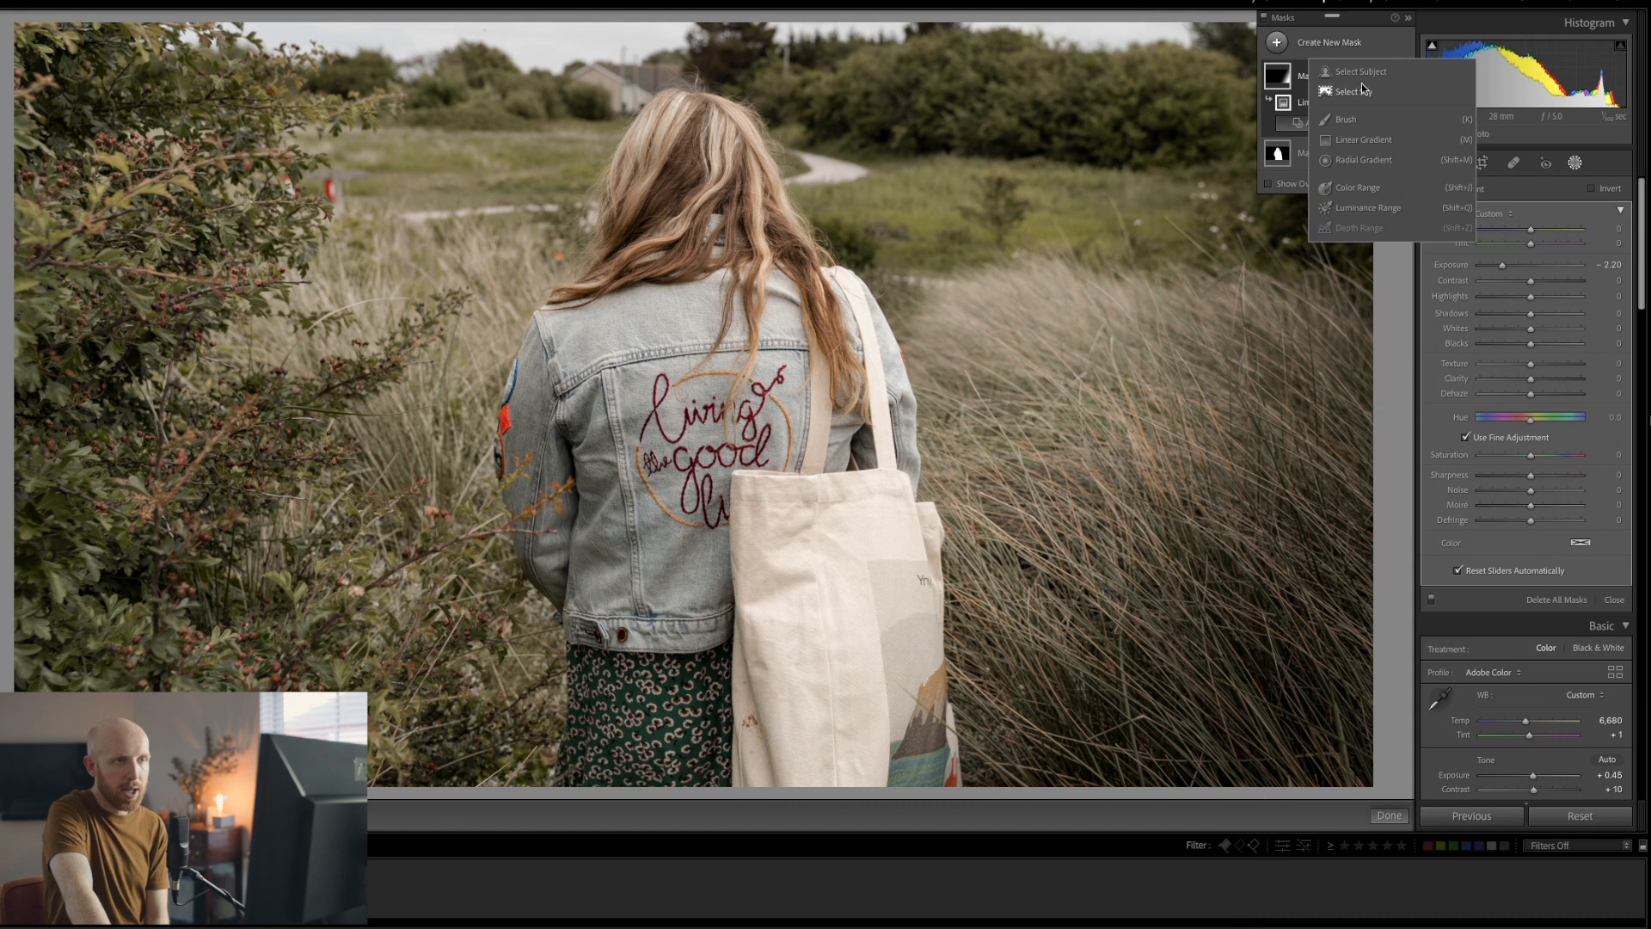
pyautogui.click(1362, 141)
pyautogui.moveTo(116, 618); pyautogui.dragTo(475, 490)
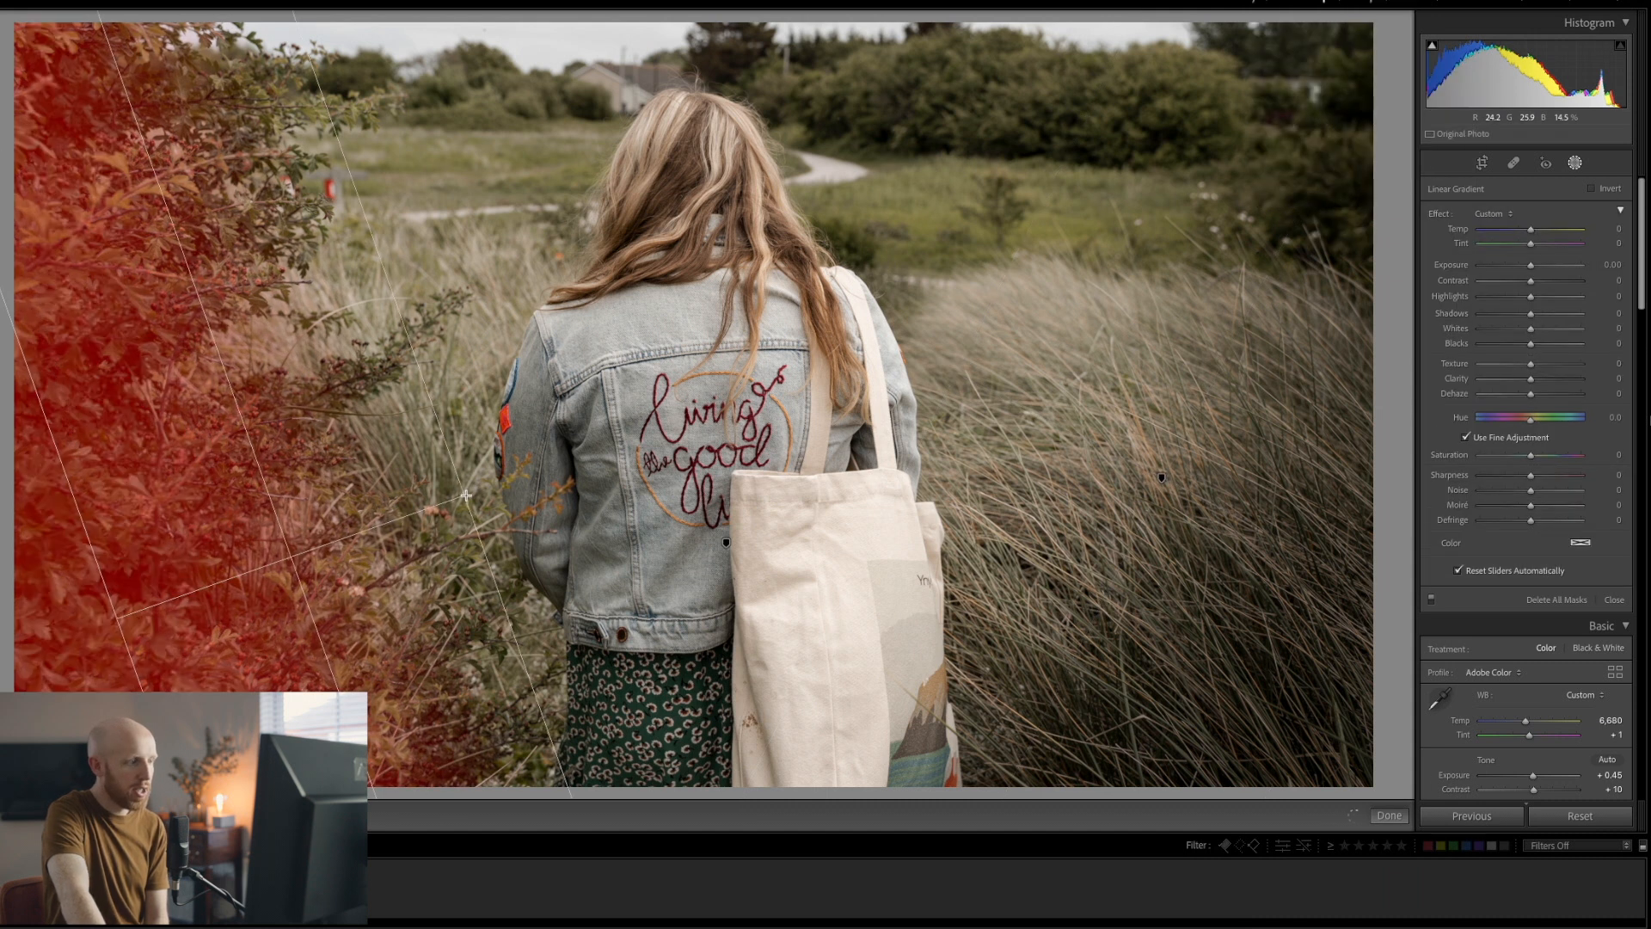
# Lower the left-bush gradient's Exposure to -1.51
pyautogui.moveTo(1531, 265); pyautogui.dragTo(1512, 272)
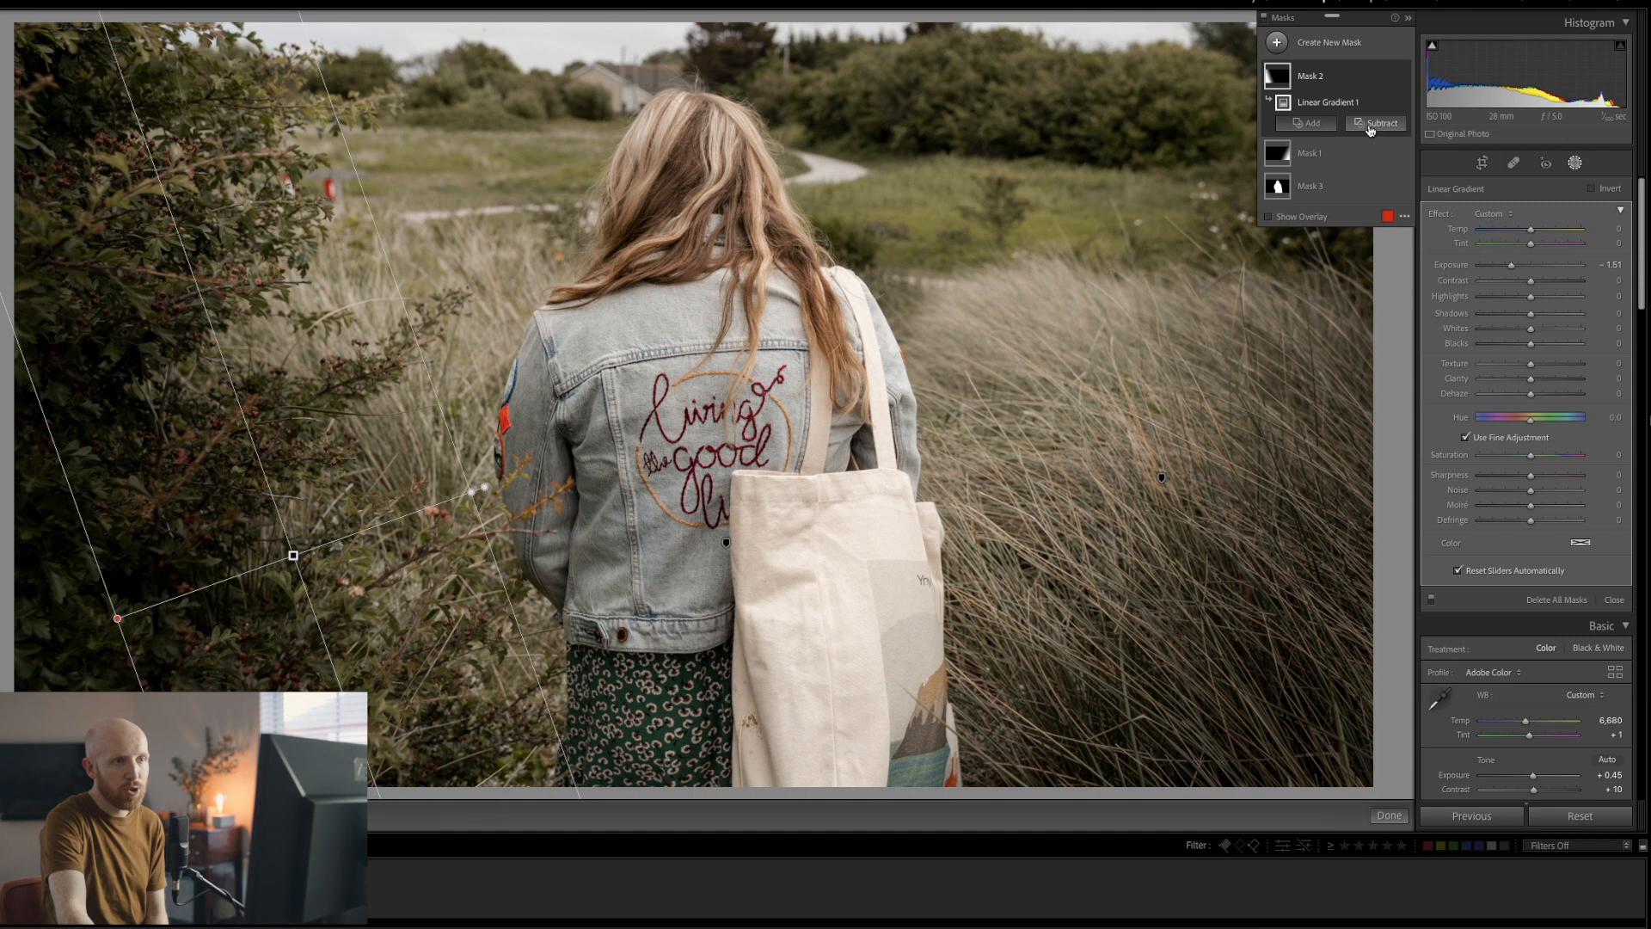
# Subtract a brush stroke over the tote bag from Mask 1, then close masking
pyautogui.click(1311, 153)
pyautogui.click(1369, 162)
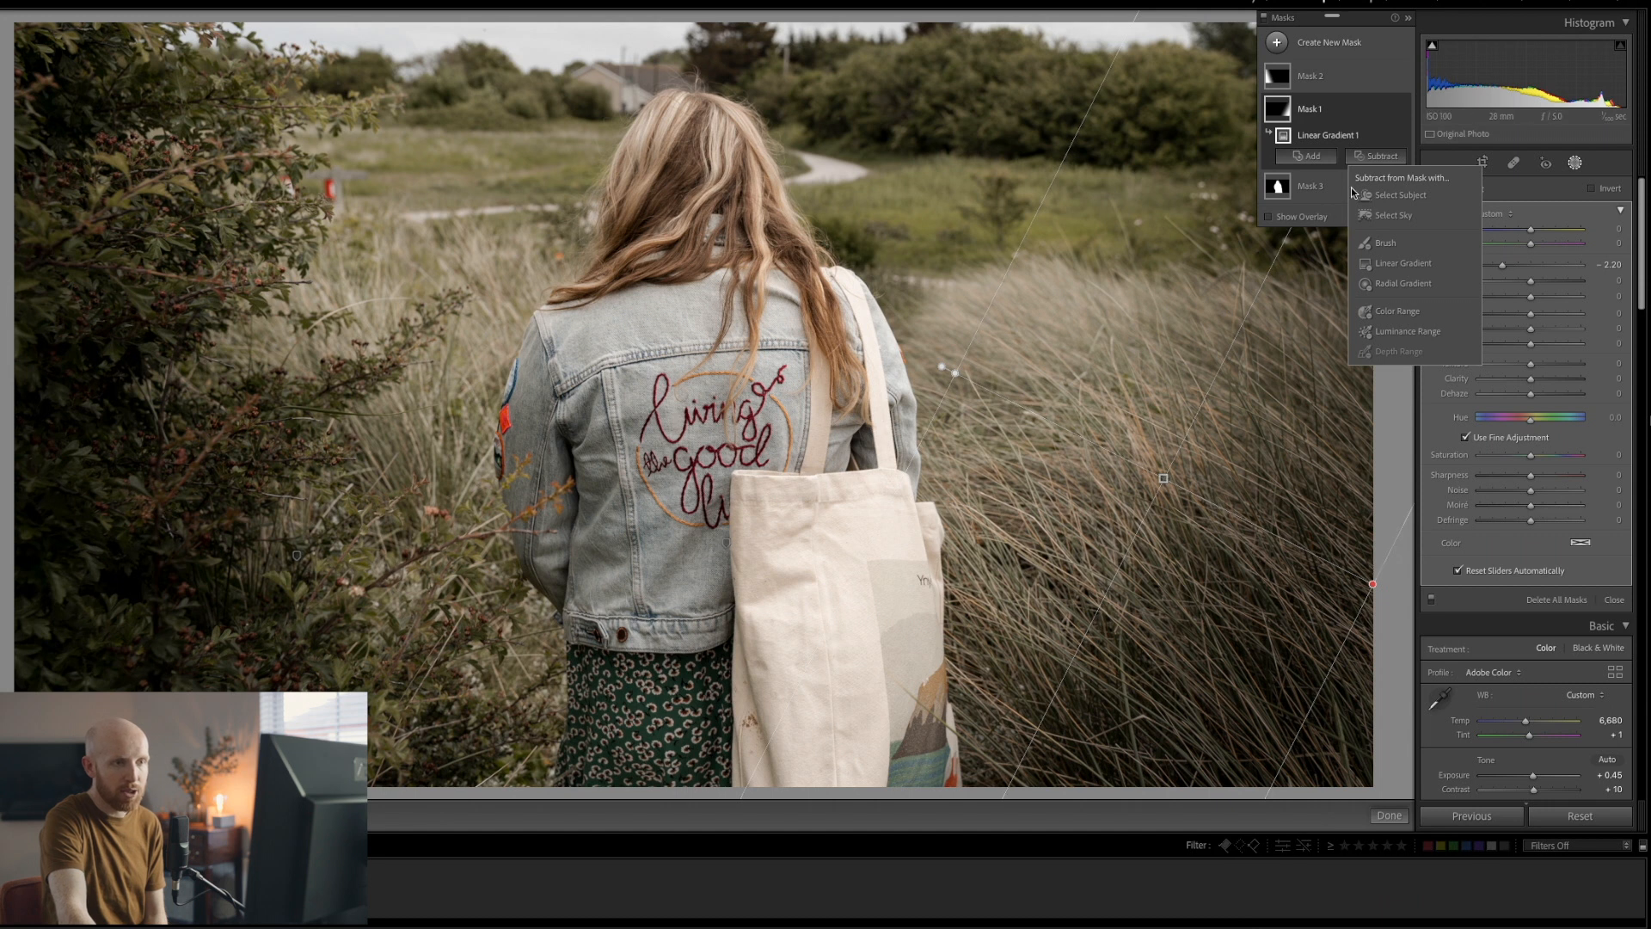
pyautogui.click(1383, 243)
pyautogui.moveTo(930, 702)
pyautogui.mouseDown()
pyautogui.moveTo(925, 775)
pyautogui.moveTo(900, 663)
pyautogui.moveTo(873, 688)
pyautogui.moveTo(894, 559)
pyautogui.moveTo(882, 817)
pyautogui.moveTo(864, 756)
pyautogui.moveTo(972, 623)
pyautogui.mouseUp()
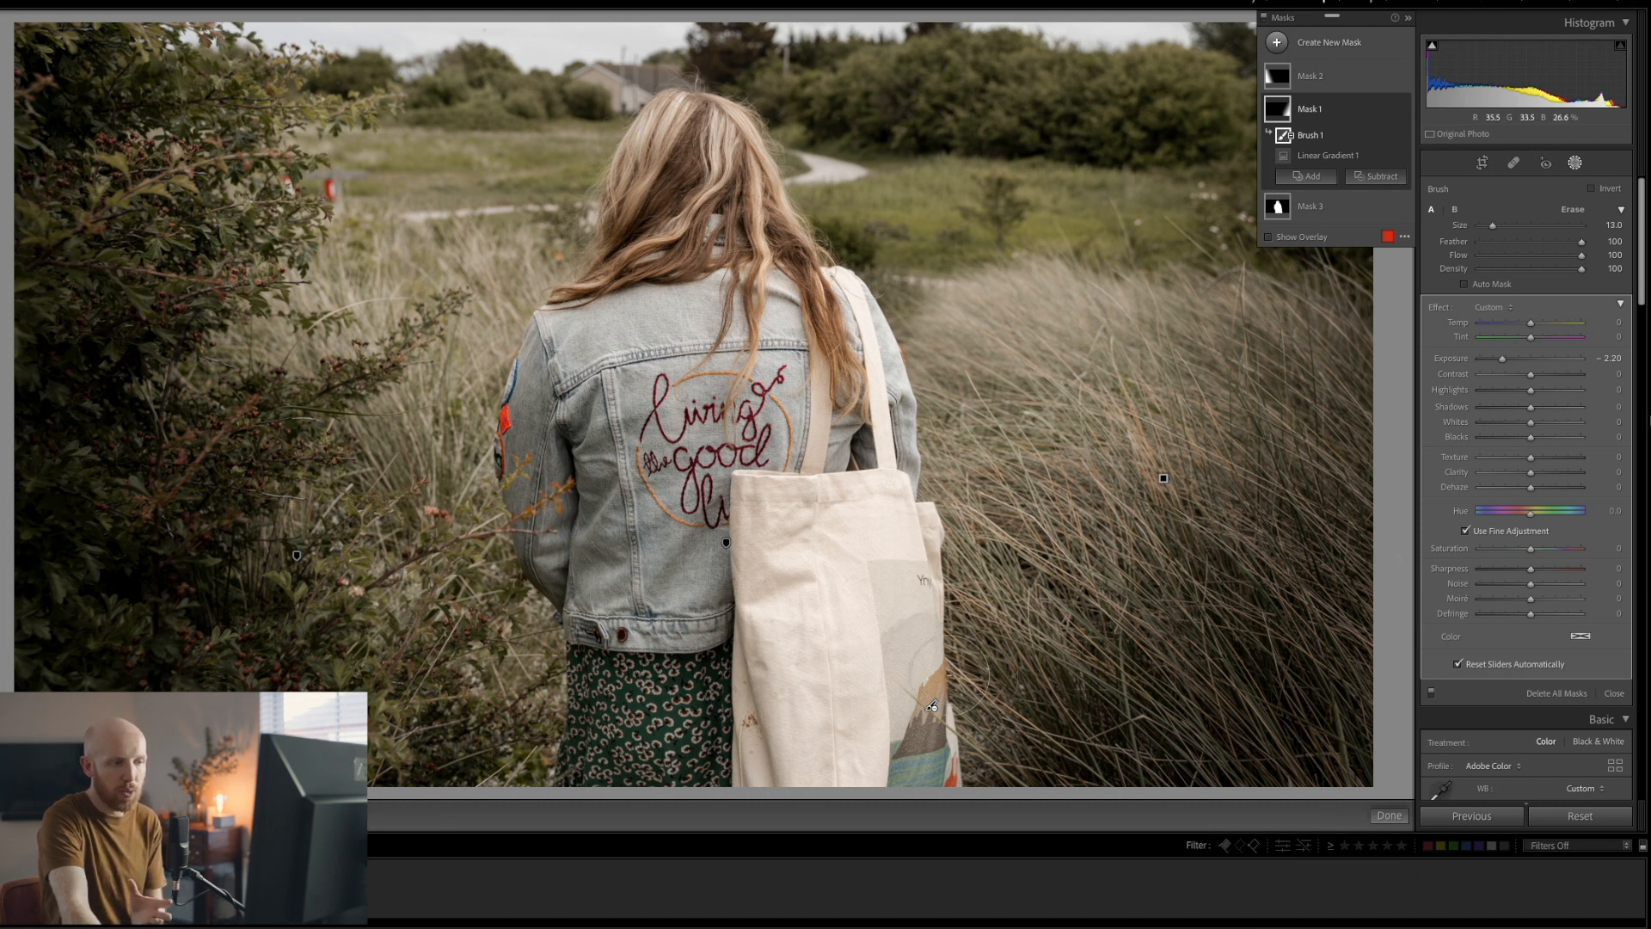
pyautogui.moveTo(934, 702)
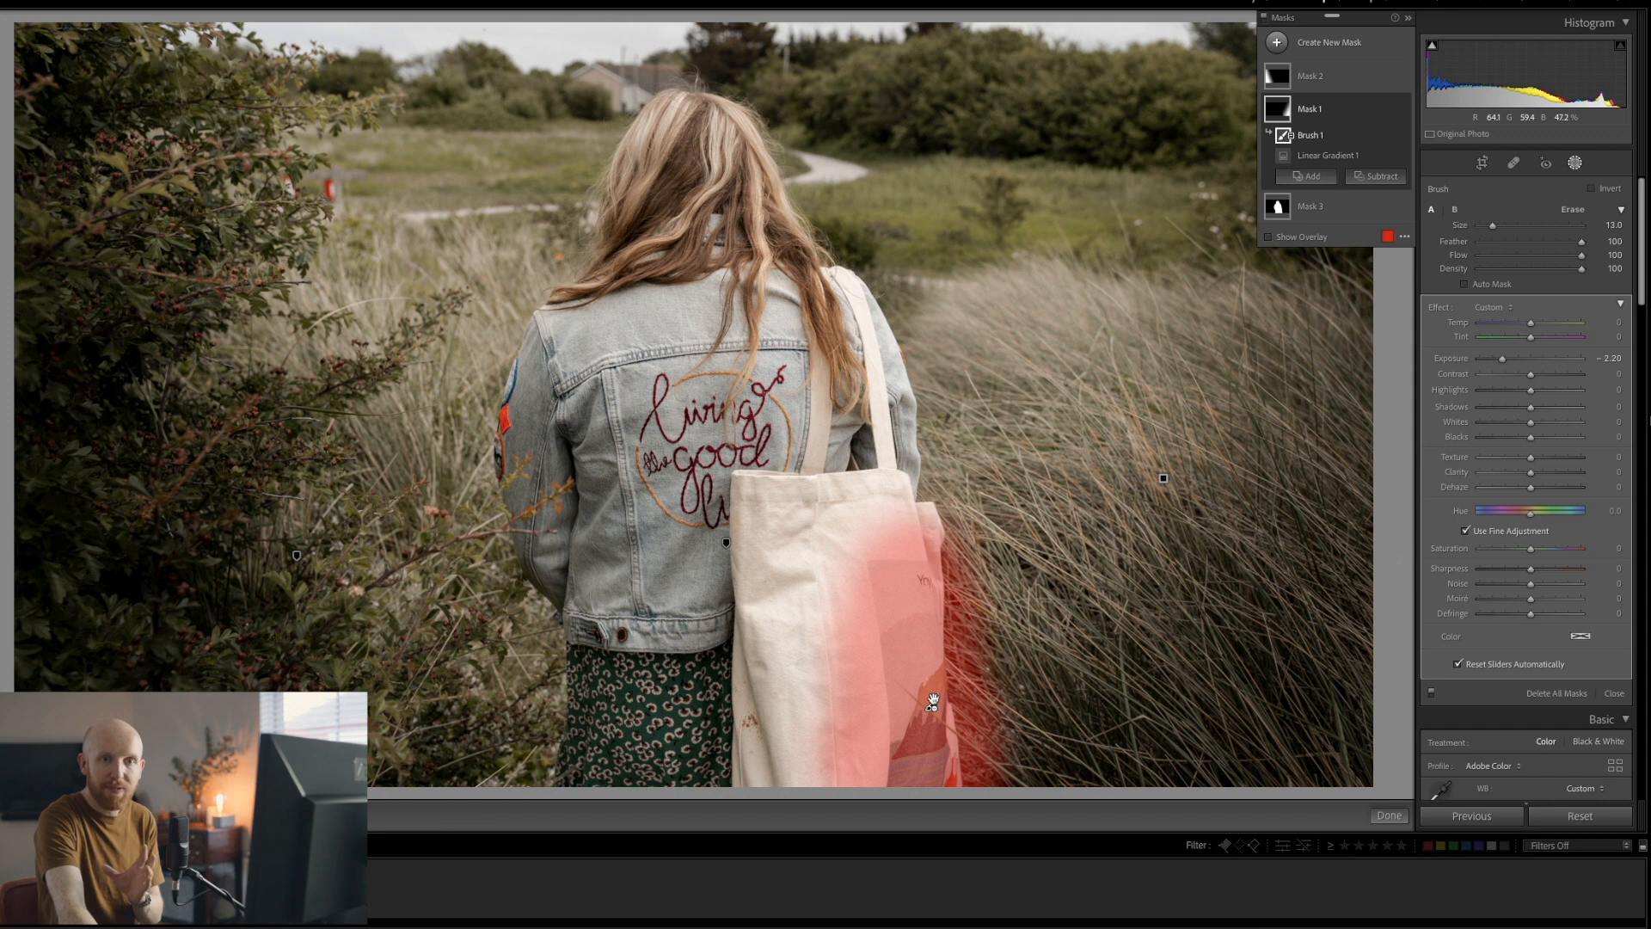
pyautogui.click(1396, 814)
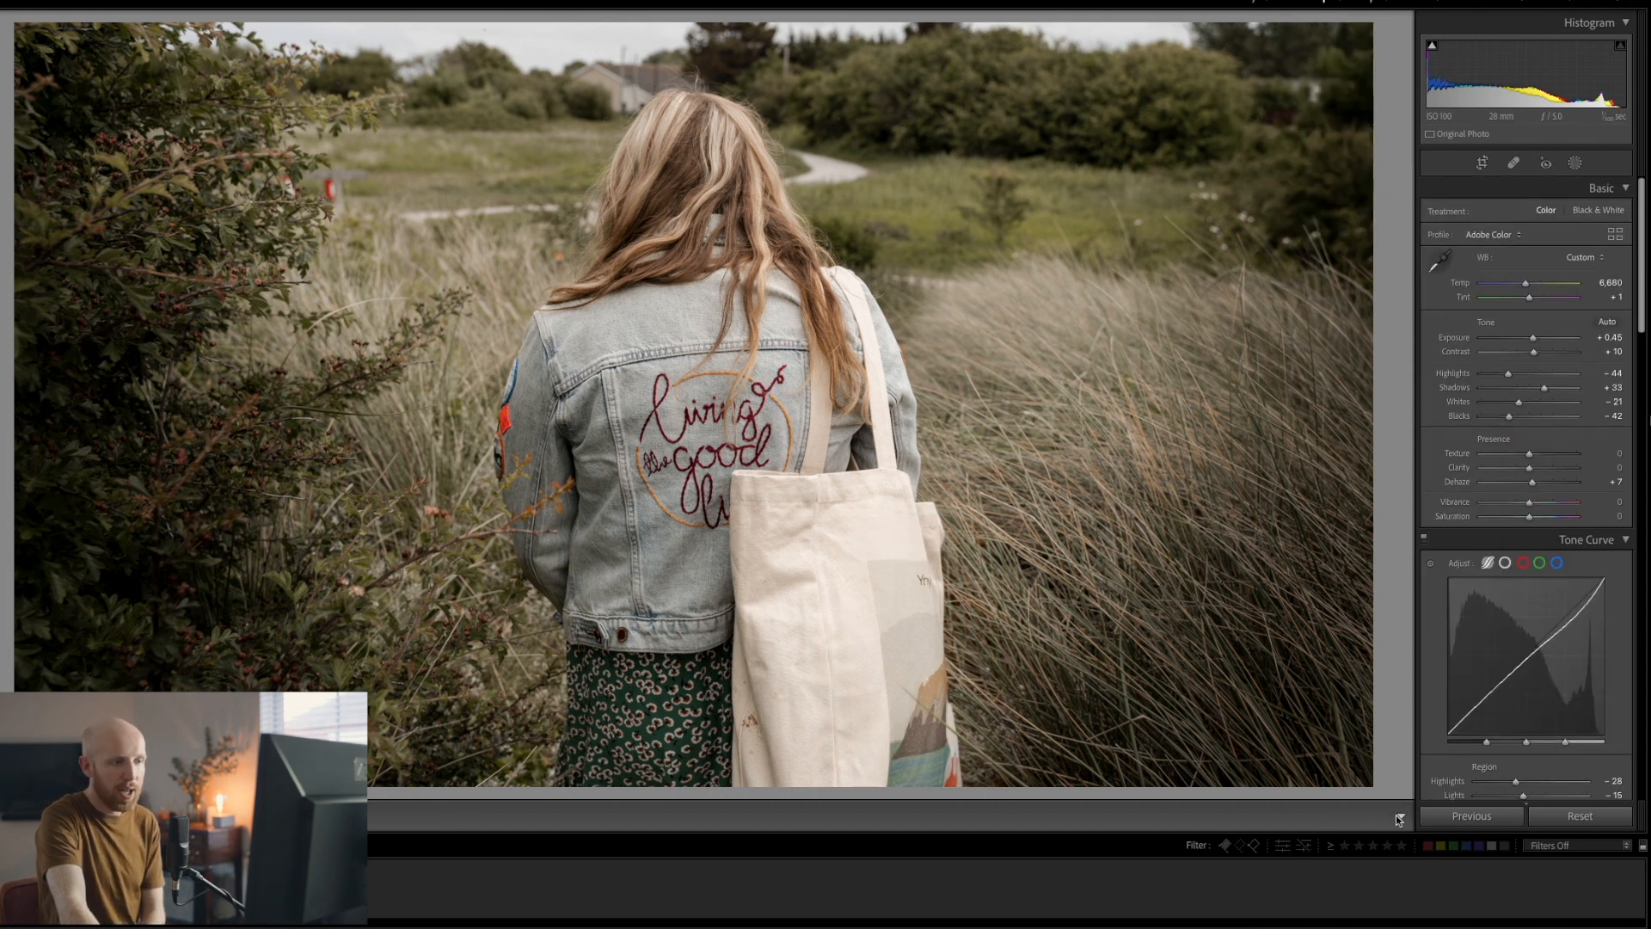